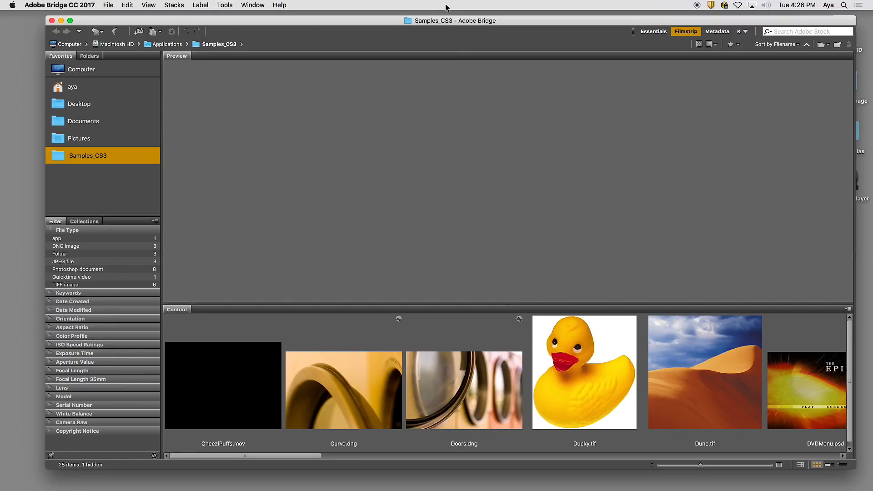
Find Vanishing Point.psd in the Samples_CS3 folder and open it in Photoshop, collapsing the document properties.
drag(384, 20, 339, 16)
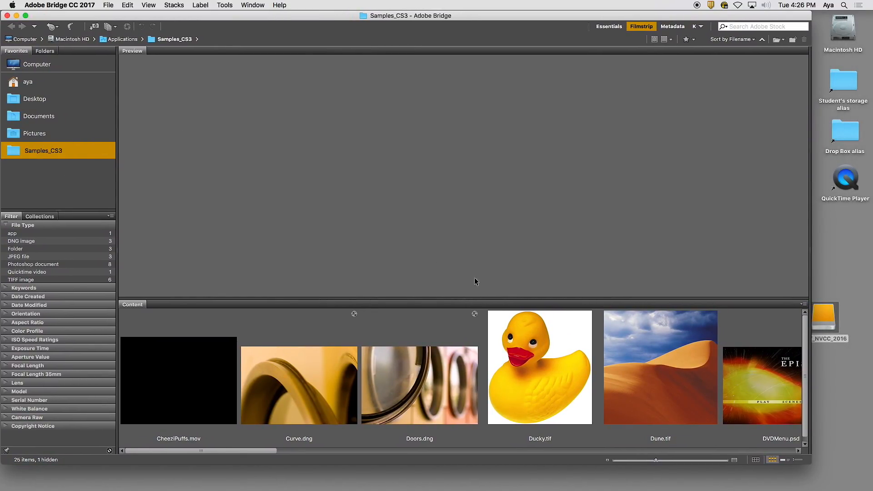
drag(239, 451, 368, 453)
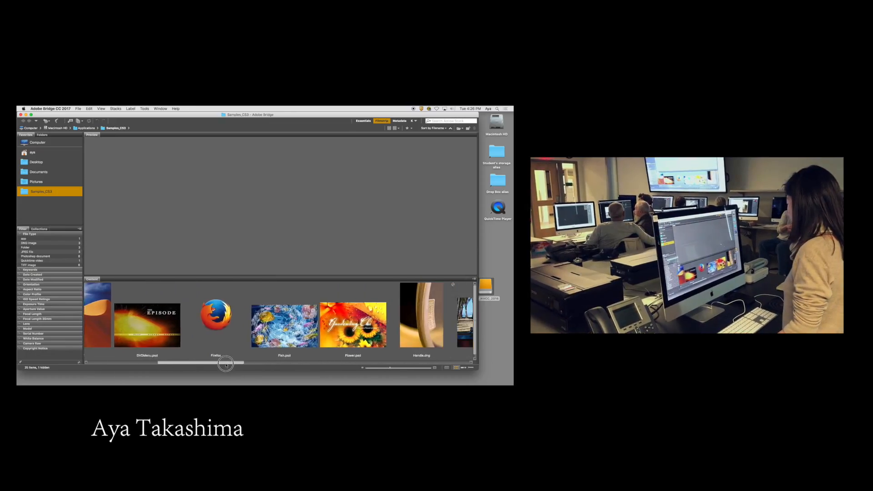
drag(226, 364, 453, 360)
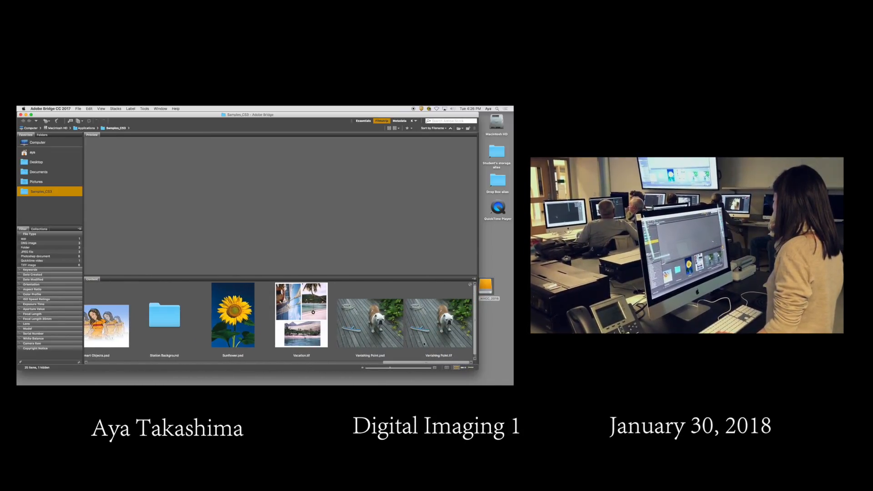
click(370, 323)
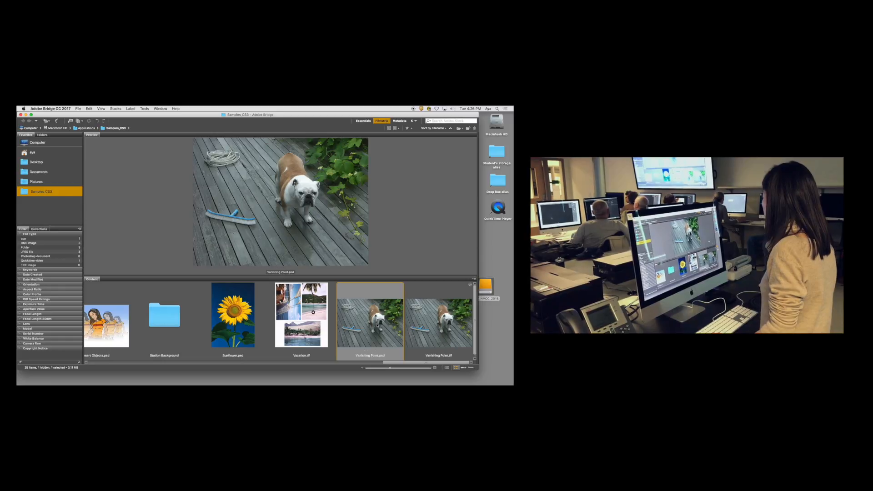
click(449, 328)
click(386, 323)
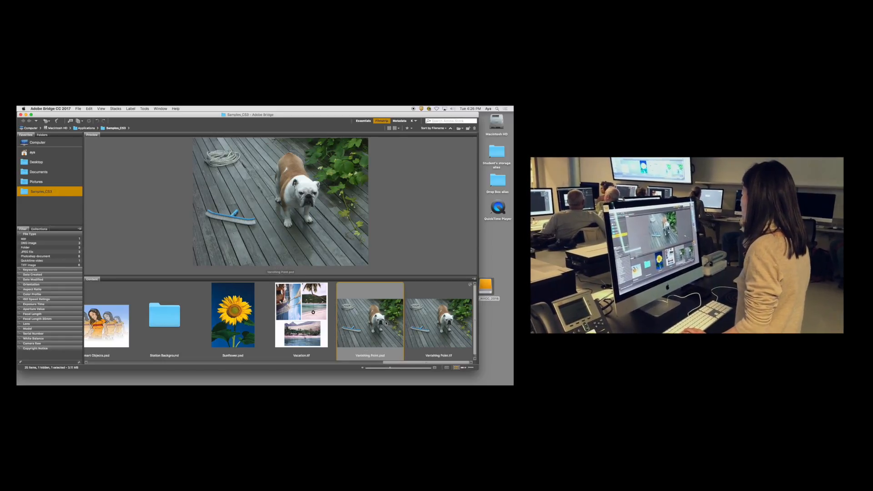
click(433, 325)
click(394, 327)
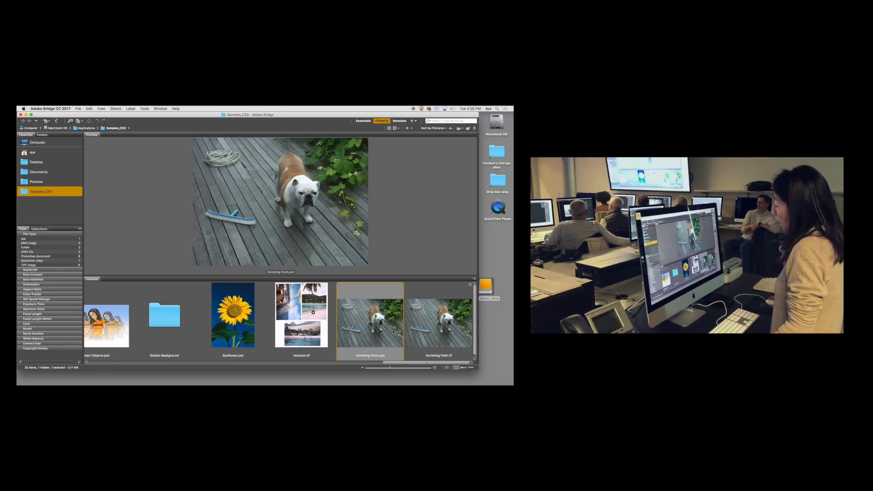
double_click(377, 332)
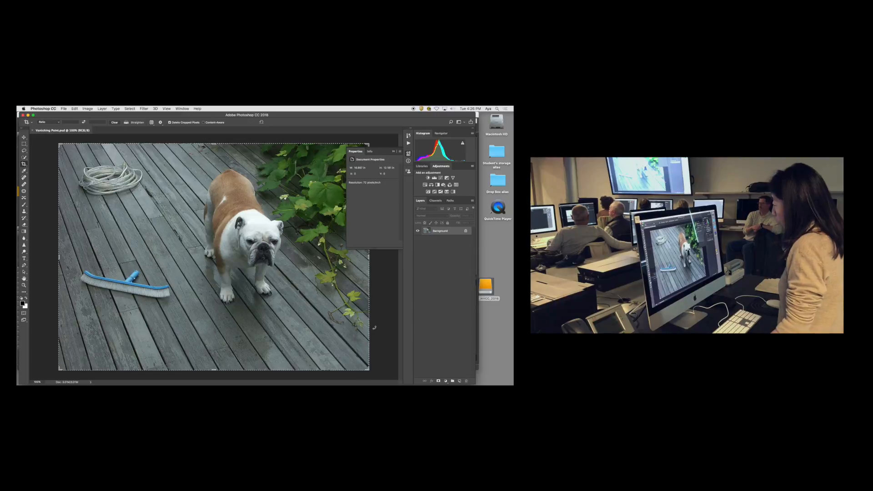
click(393, 151)
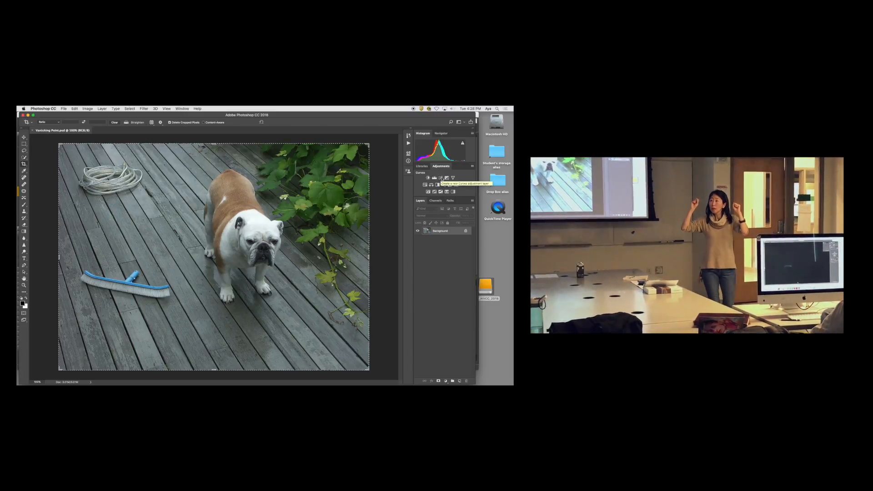
Add a Curves adjustment layer and increase the contrast by moving the curve's black and white points inward.
click(442, 179)
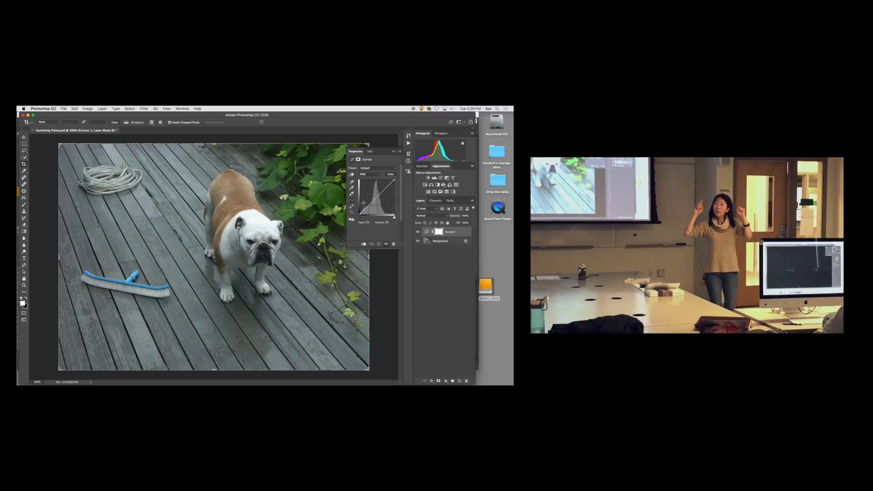
drag(360, 214, 364, 213)
key(super+z)
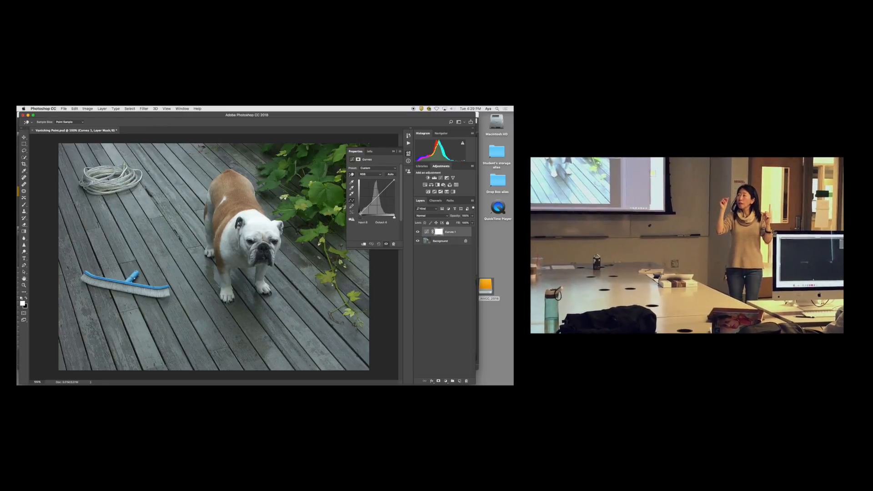
drag(361, 213, 366, 213)
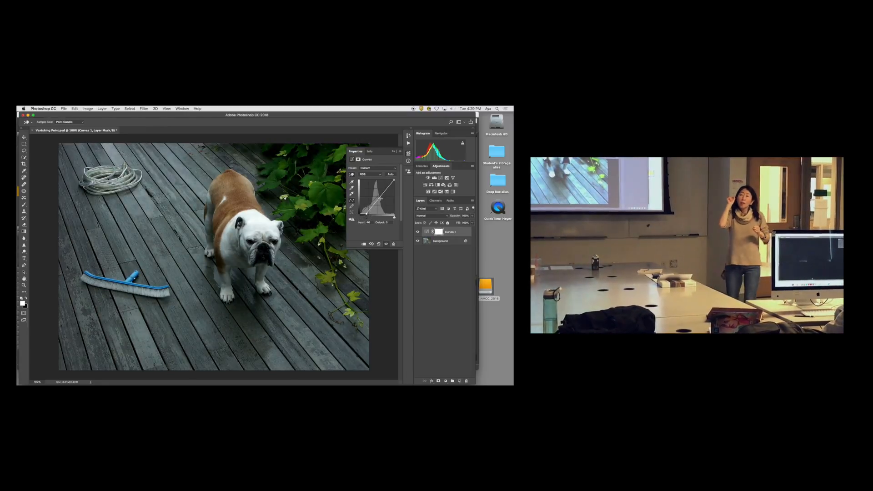
drag(394, 180, 385, 178)
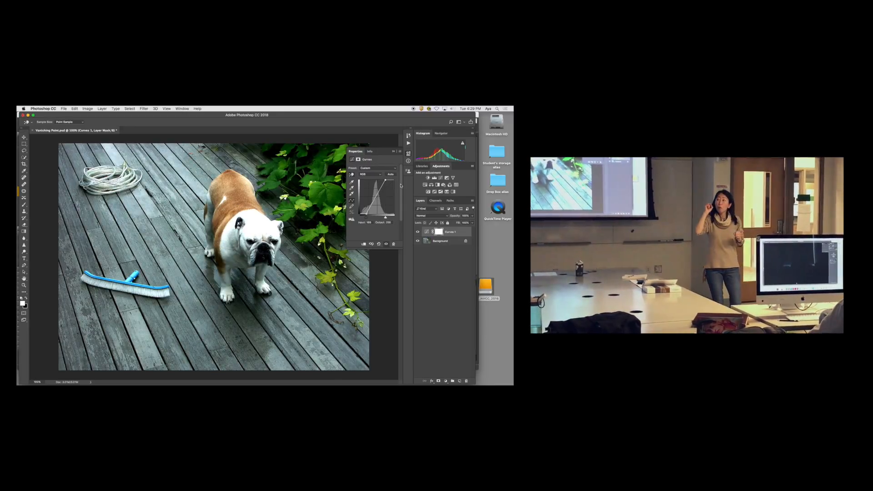
drag(386, 180, 387, 180)
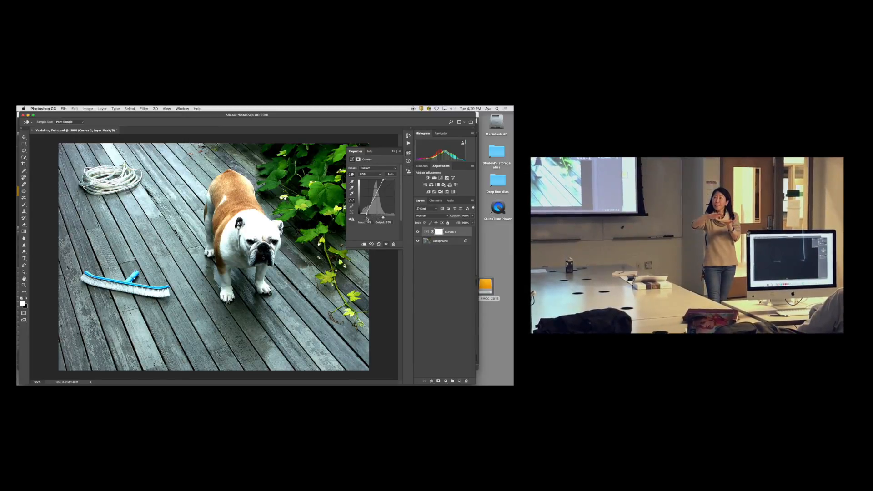
drag(361, 215, 377, 220)
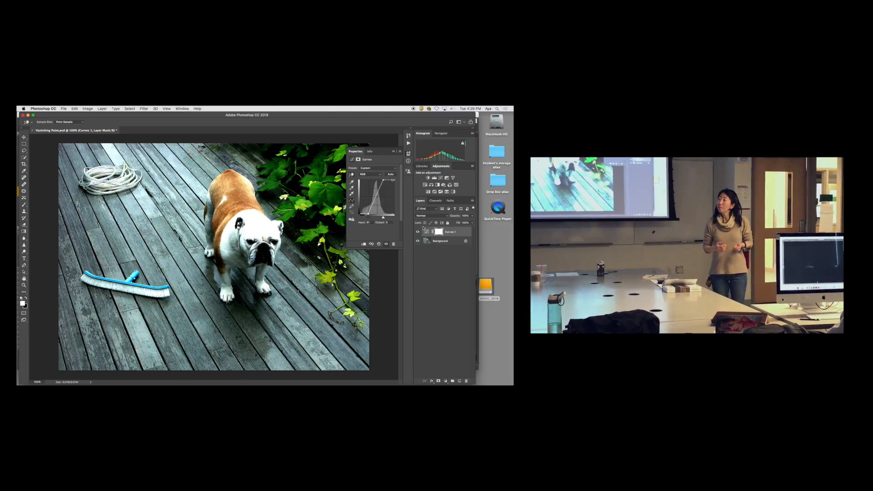
Delete the Curves adjustment layer above the Background.
mouse_move(455, 241)
mouse_down()
mouse_move(472, 273)
mouse_move(459, 234)
mouse_up()
key(c)
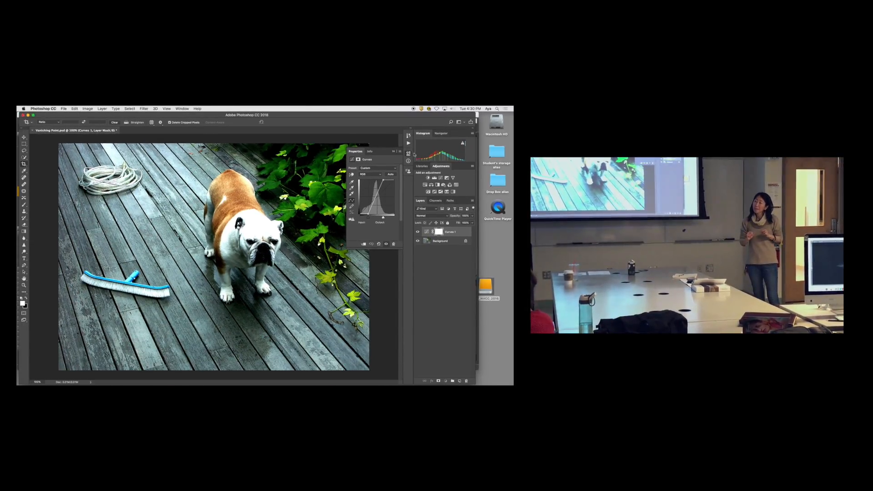
right_click(457, 232)
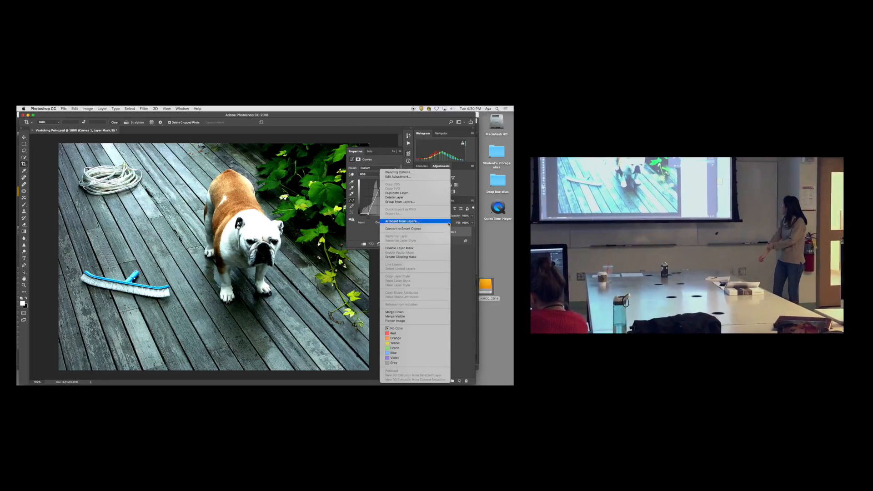
click(397, 197)
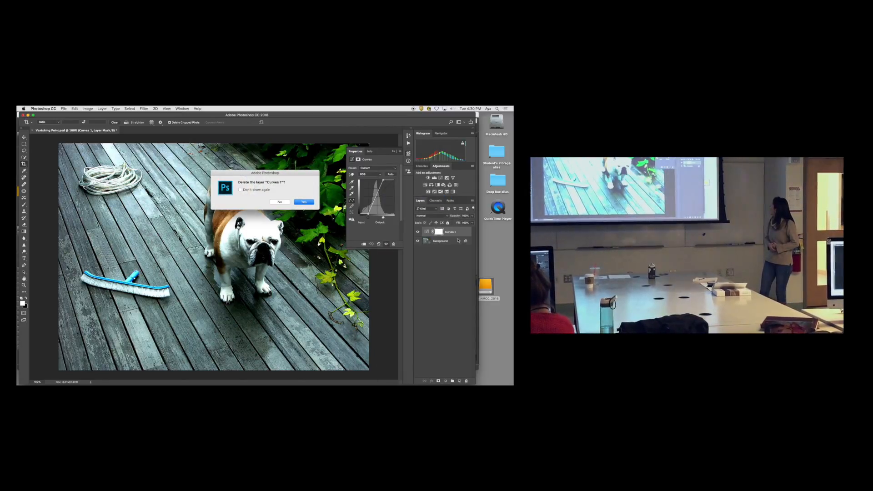
key(Return)
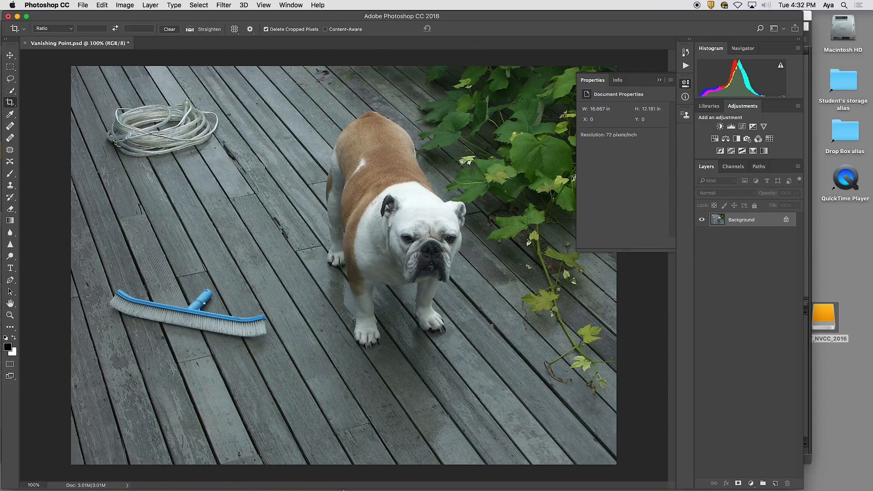
Start saving the image under a new name, entering Original-Vanishing Point.psd as the file name.
click(378, 483)
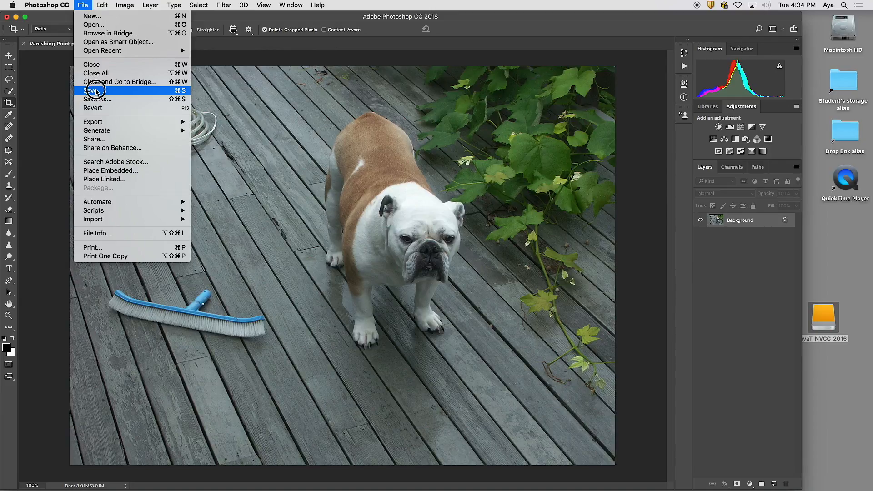
click(119, 100)
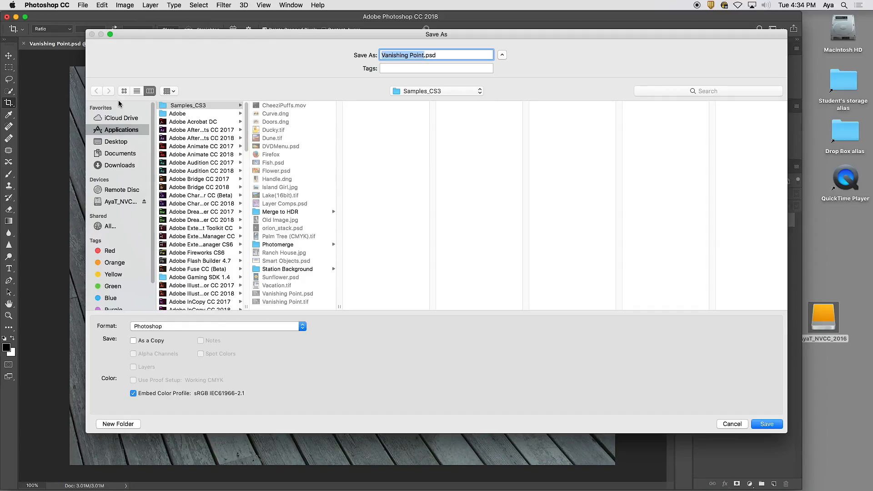
click(474, 52)
text(Original)
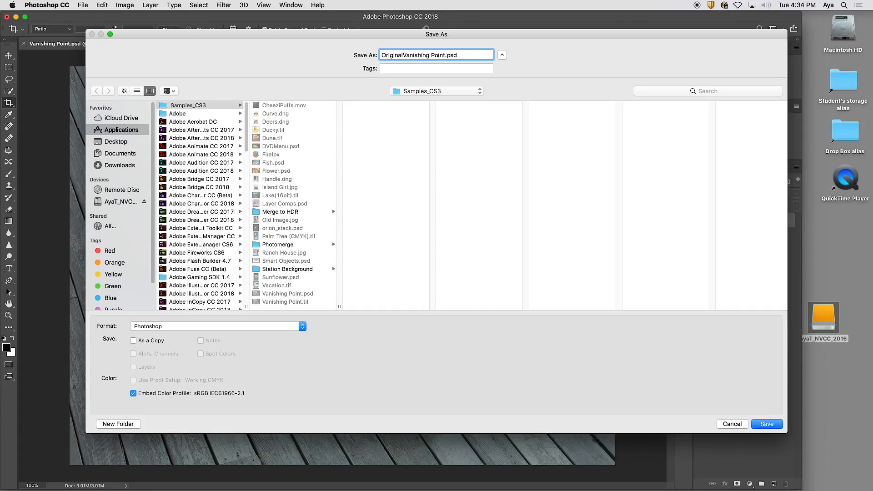
text(-)
Create a folder named Project 1 demo in the Desktop's Student's storage alias and save the Photoshop file there.
click(114, 142)
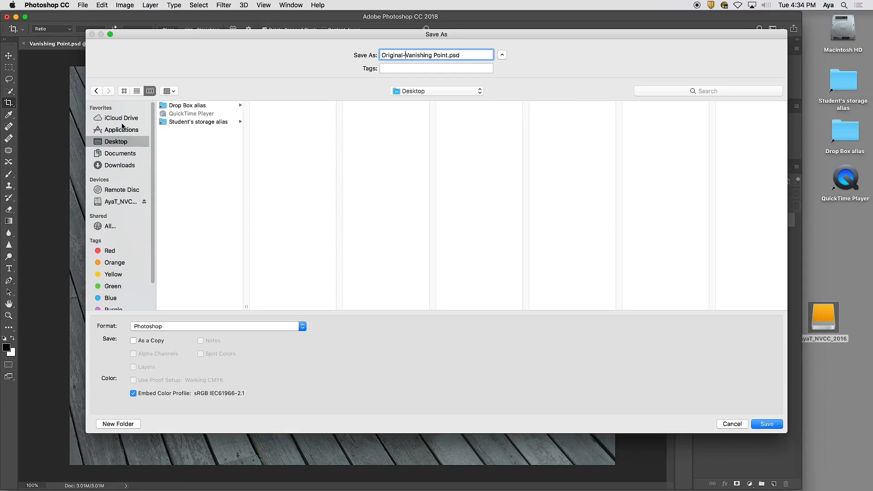
click(201, 123)
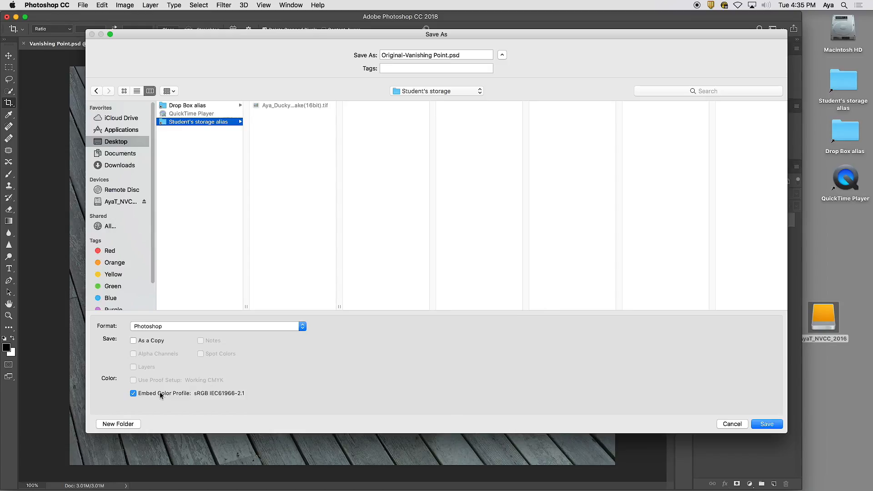
click(117, 424)
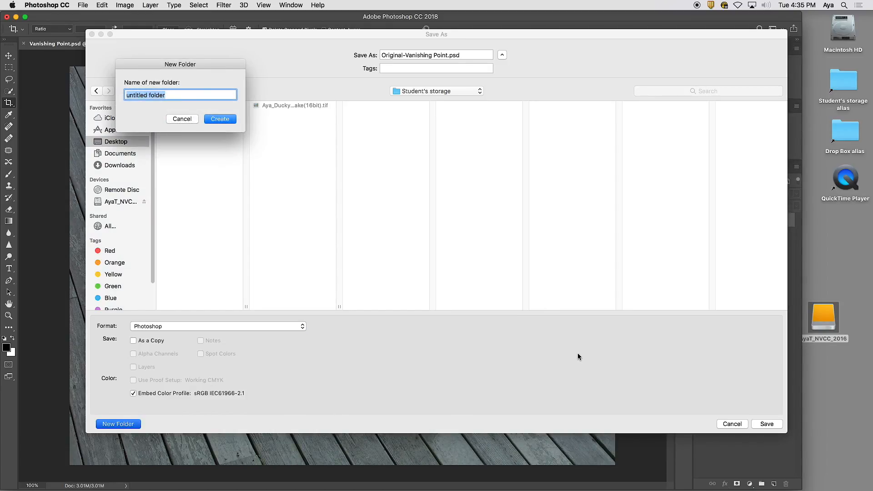
text(Project 1 dmo)
key(BackSpace)
key(BackSpace)
text(emo)
click(218, 119)
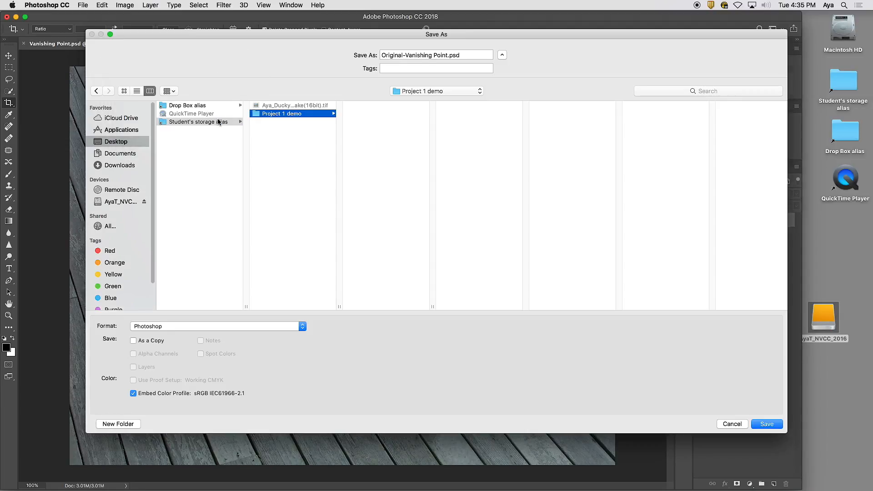
click(771, 427)
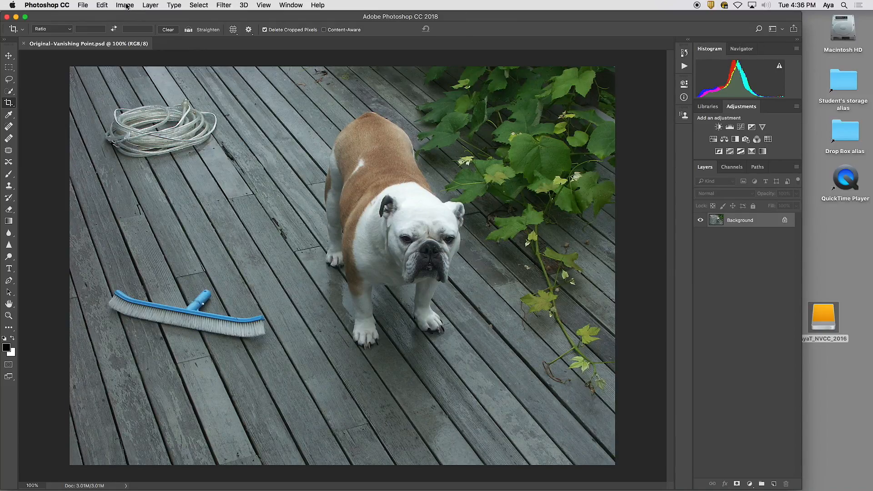
Start duplicating the image and replace the prefix Original in the duplicate's name with Auto.
click(126, 5)
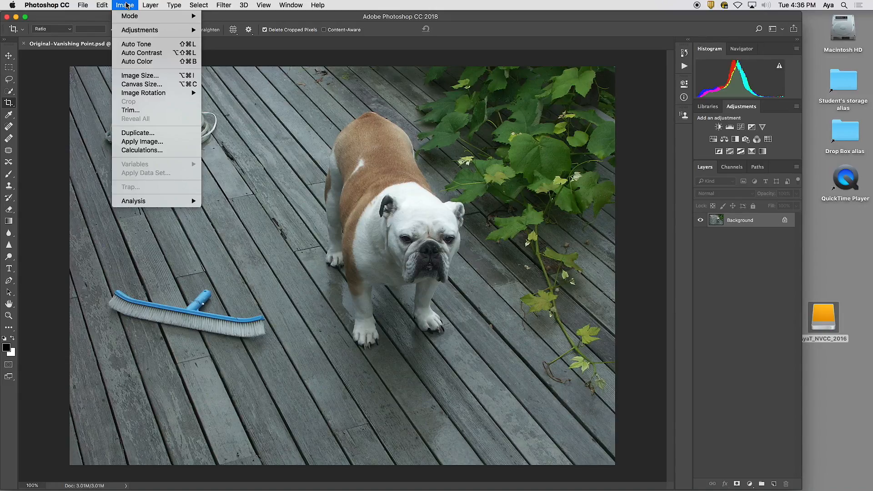
click(139, 132)
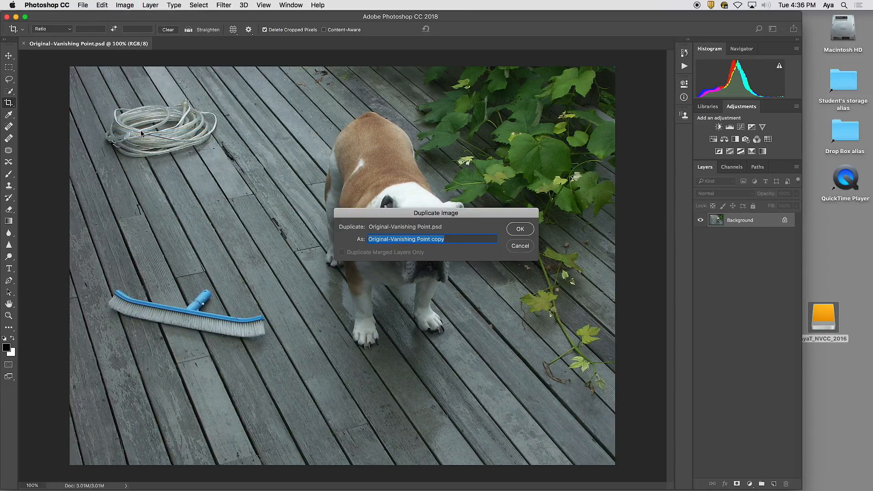
drag(452, 214, 413, 109)
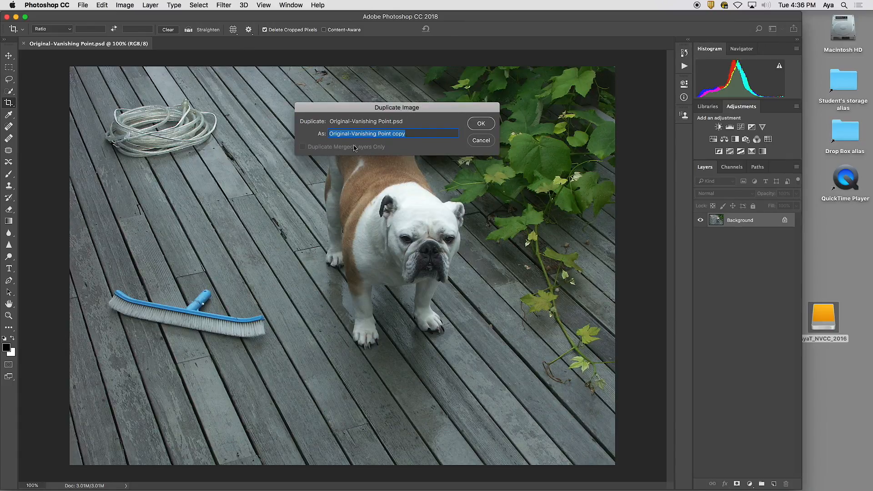
click(349, 134)
drag(350, 133, 311, 133)
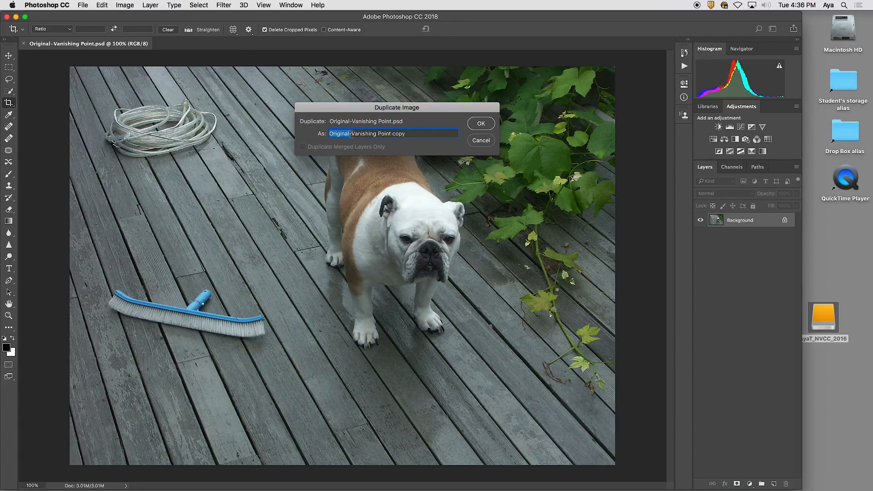
key(Right)
key(BackSpace)
key(BackSpace)
key(BackSpace)
key(BackSpace)
key(BackSpace)
key(BackSpace)
key(BackSpace)
key(BackSpace)
text(Auto)
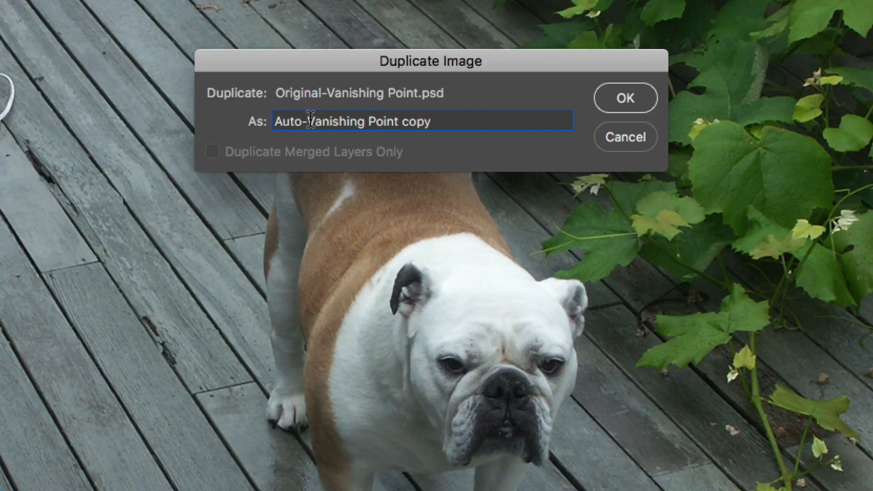
Remove the word copy from the duplicate's name and create the duplicate image as Auto-Vanishing Point.
click(304, 121)
drag(432, 122, 403, 123)
key(BackSpace)
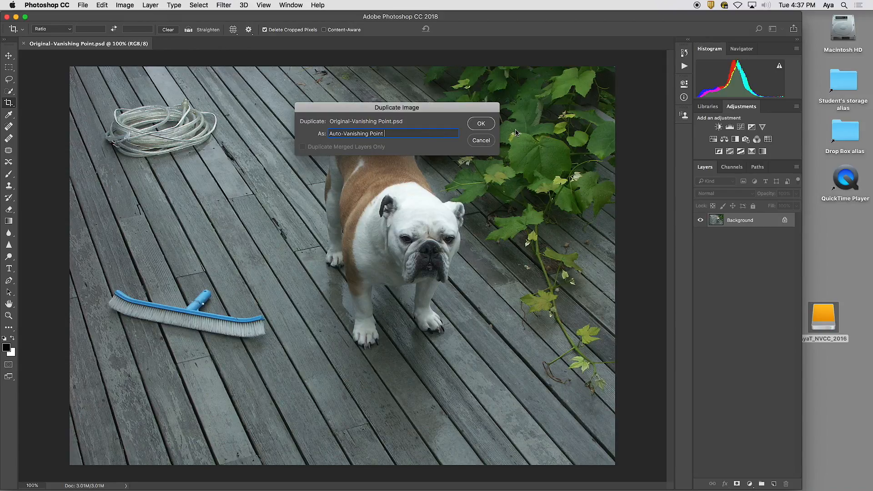
click(488, 123)
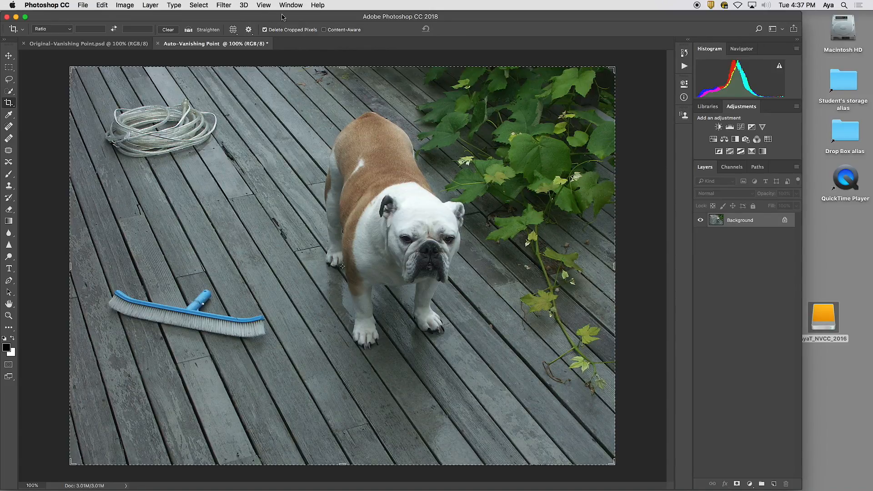
Apply Auto Tone to the Auto-Vanishing Point image.
click(123, 7)
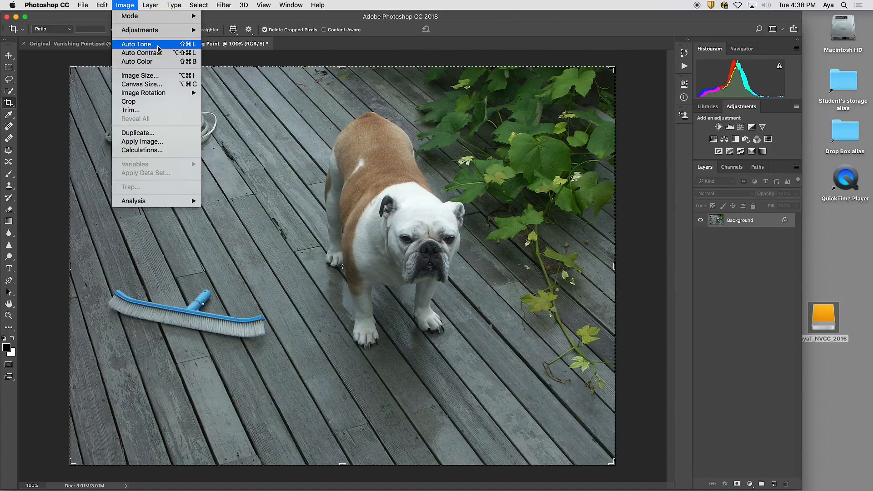
click(157, 47)
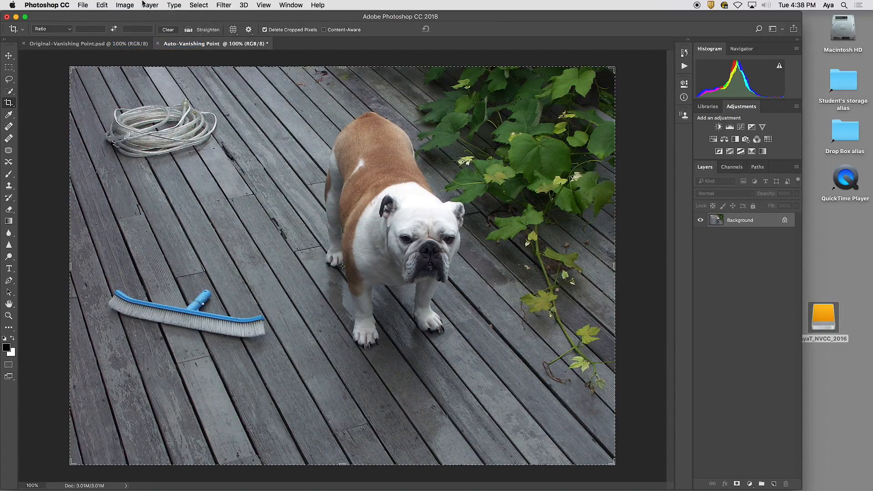
Apply Auto Contrast and Auto Color to the Auto-Vanishing Point image.
click(126, 5)
click(136, 53)
click(129, 5)
click(149, 62)
Save the corrected duplicate in Project 1 demo as Auto-Vanishing Point.psd, without the space before the extension, and close it.
click(83, 6)
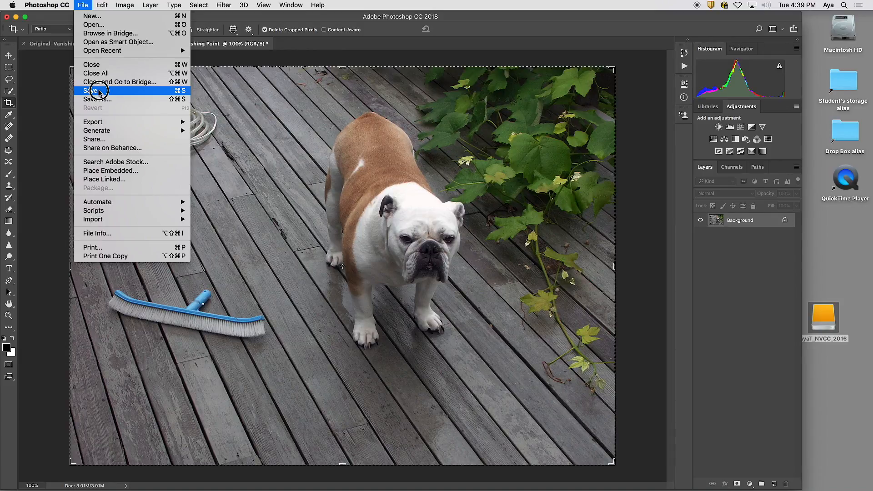
click(99, 92)
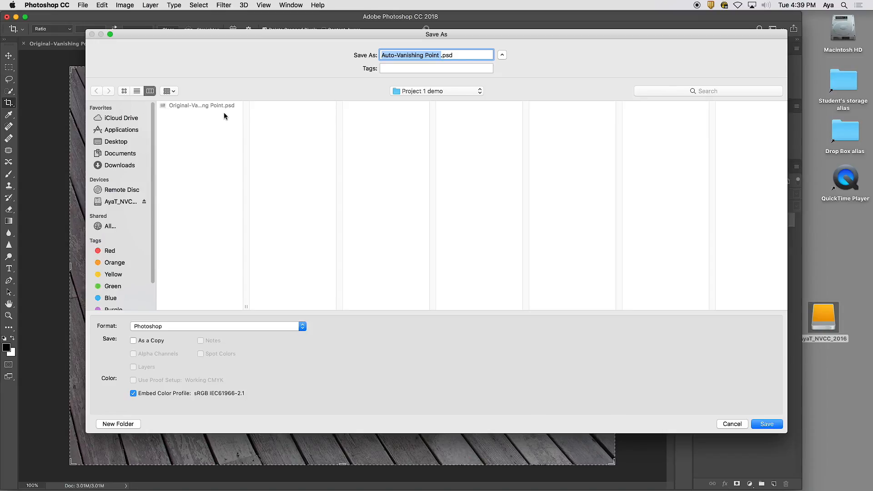
drag(246, 306, 301, 306)
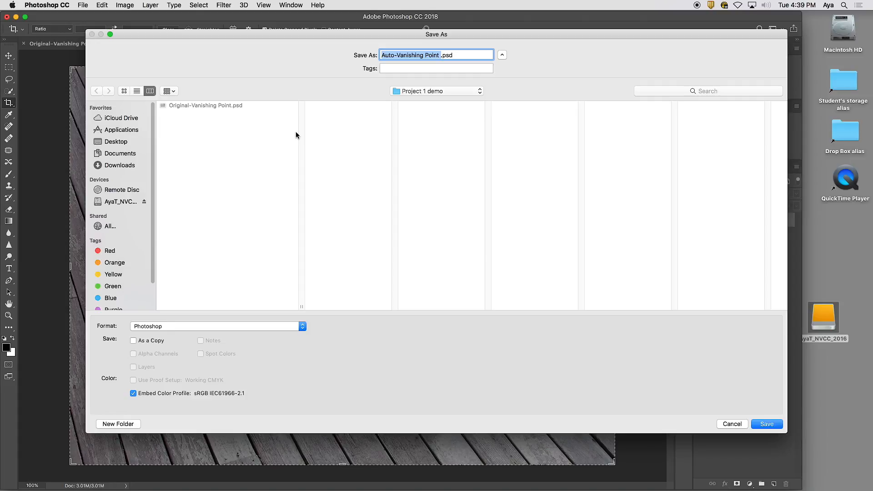
click(442, 55)
key(BackSpace)
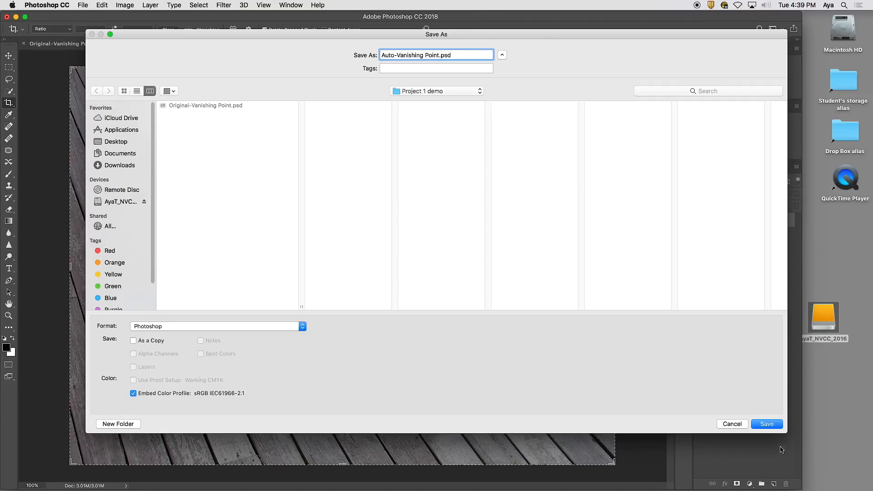
click(769, 425)
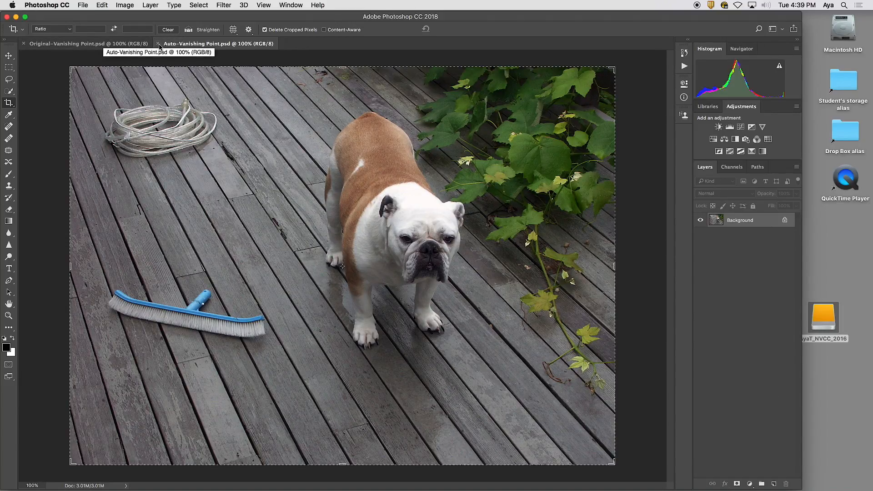
click(159, 44)
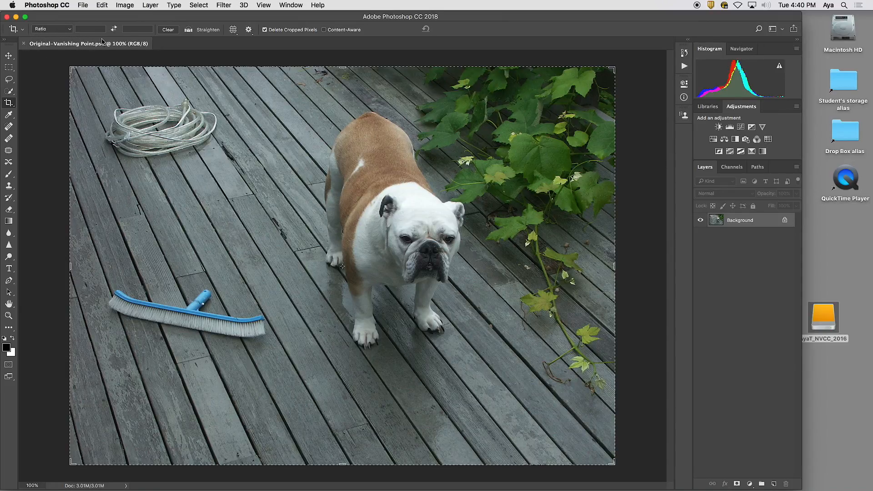
Duplicate the original image under the name Manual-Vanishing Point.
click(123, 6)
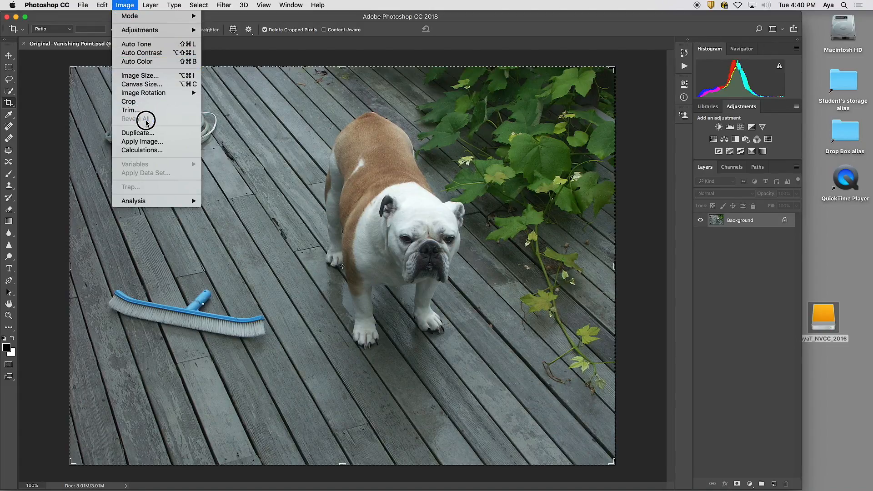
click(99, 106)
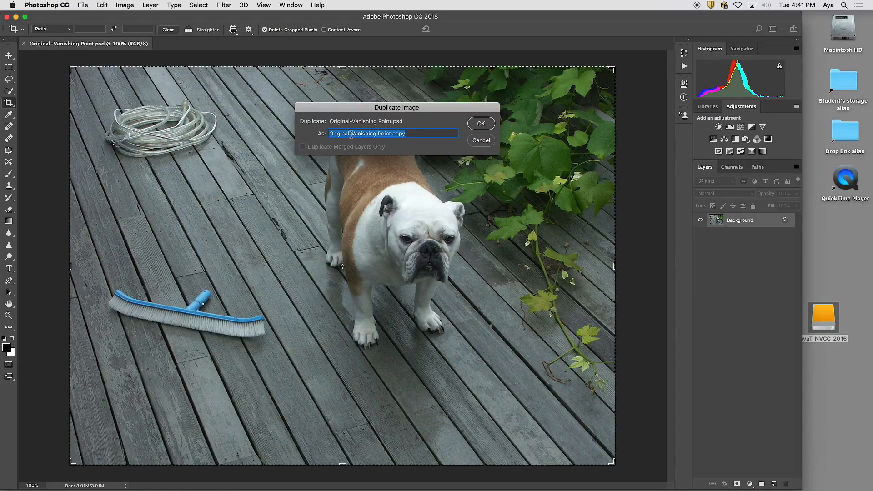
click(351, 134)
double_click(339, 133)
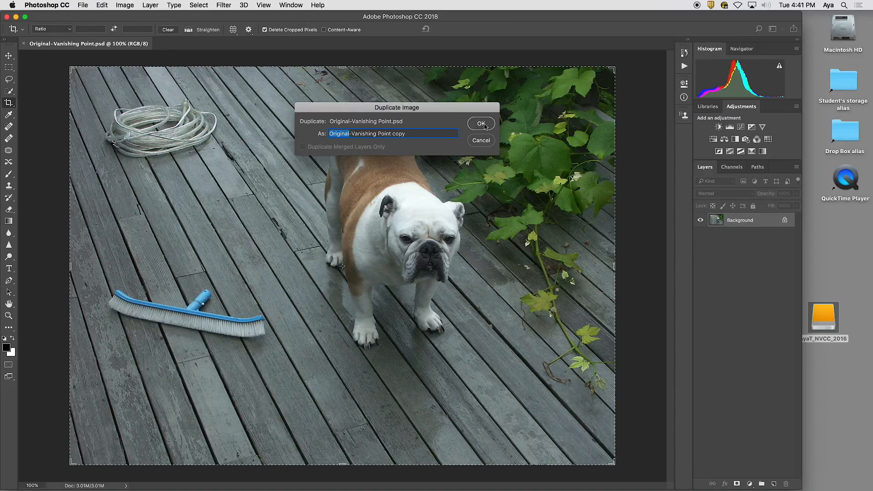
text(Manual)
click(414, 135)
drag(414, 135, 392, 136)
key(BackSpace)
key(BackSpace)
click(492, 128)
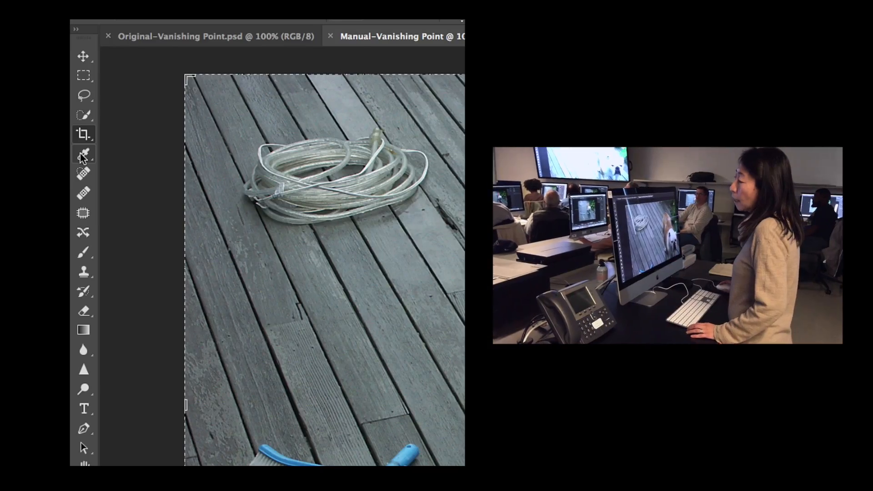
Activate the Color Sampler tool and set its sample size to 5 by 5 Average.
click(18, 185)
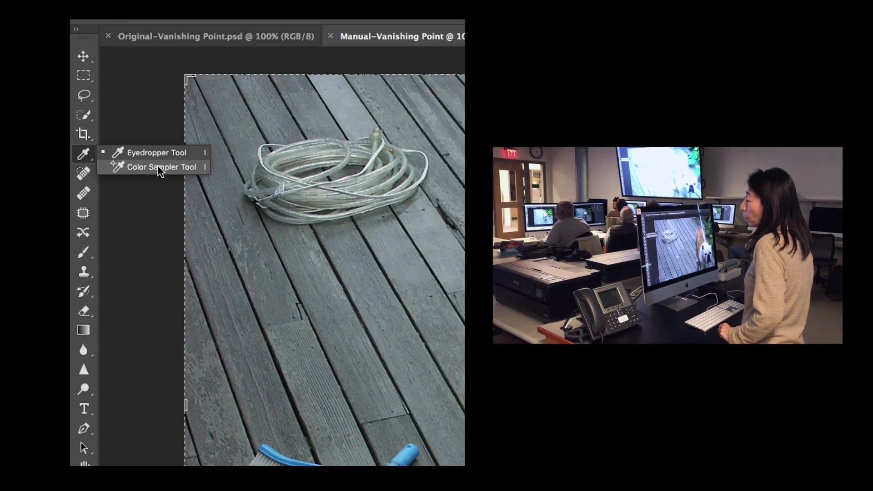
click(138, 169)
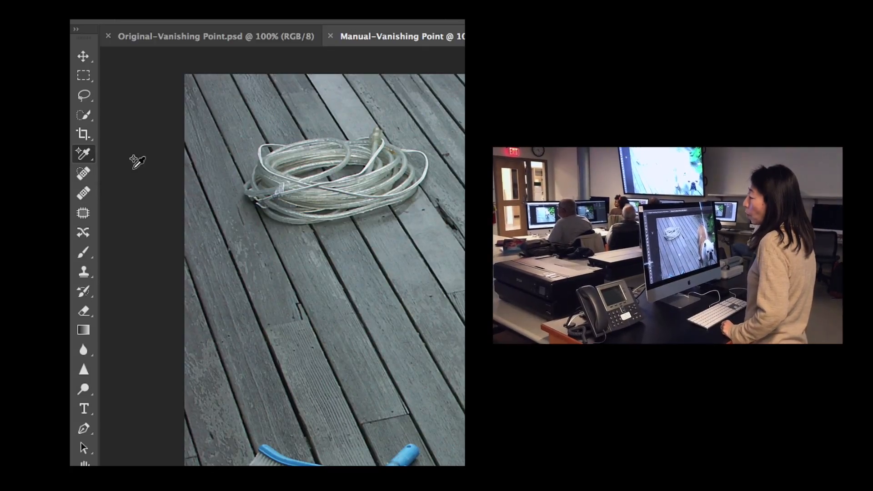
click(86, 155)
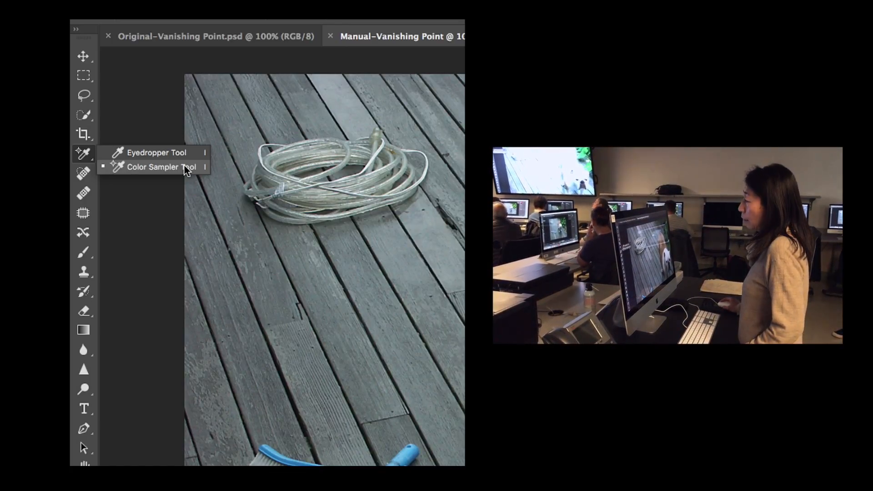
click(187, 169)
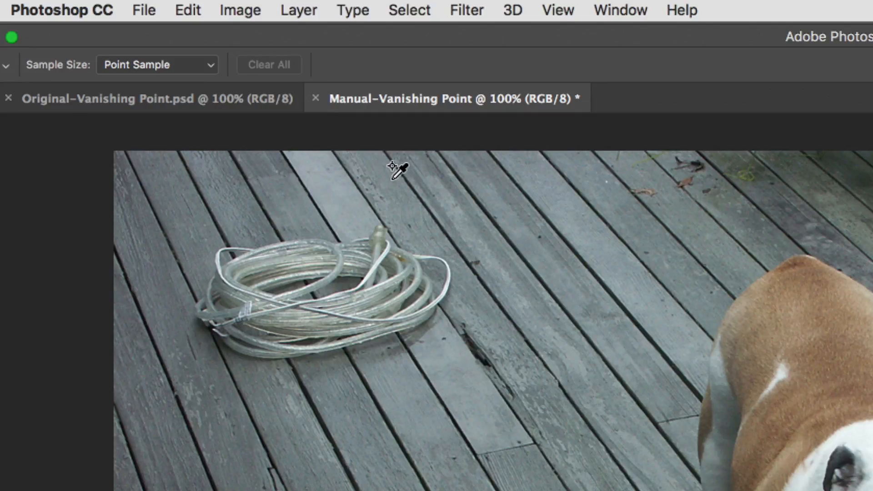
click(205, 65)
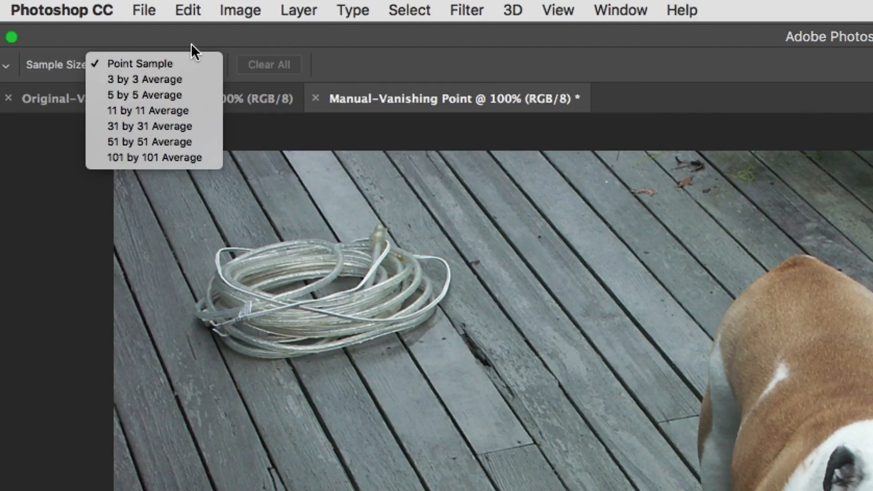
click(175, 91)
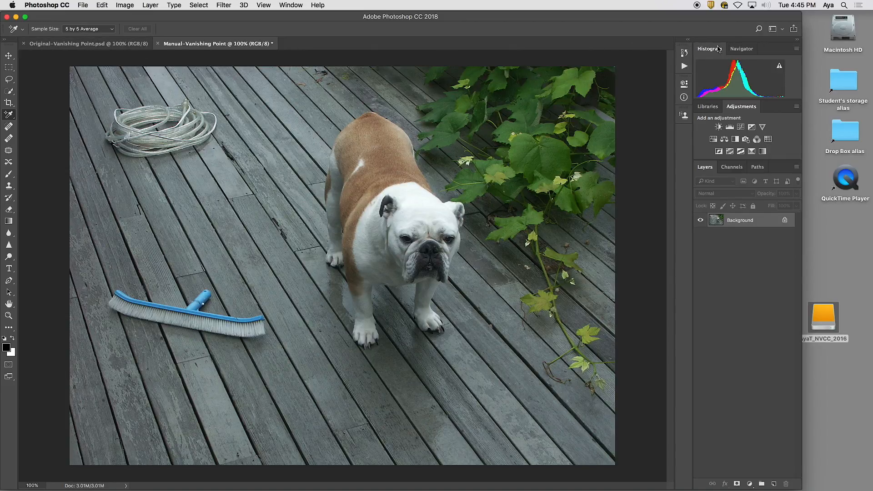
Select the Photography workspace, then show the Info panel as a floating panel just below the Properties panel.
click(773, 29)
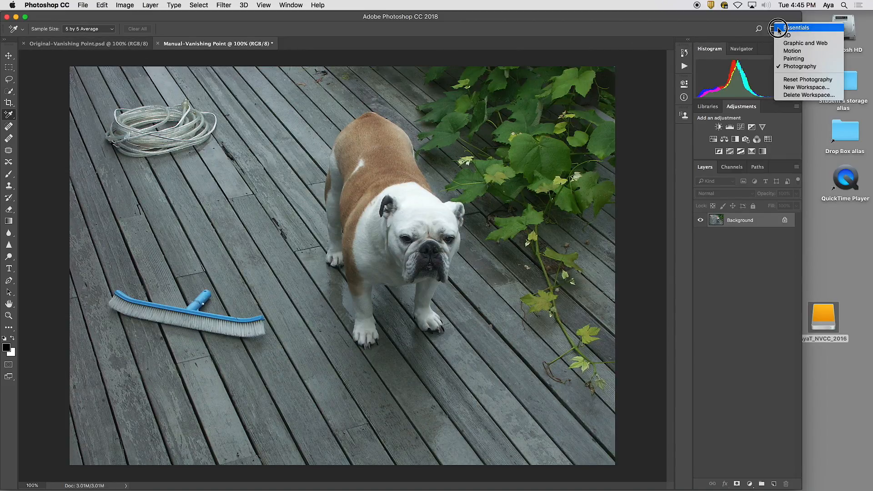
click(791, 66)
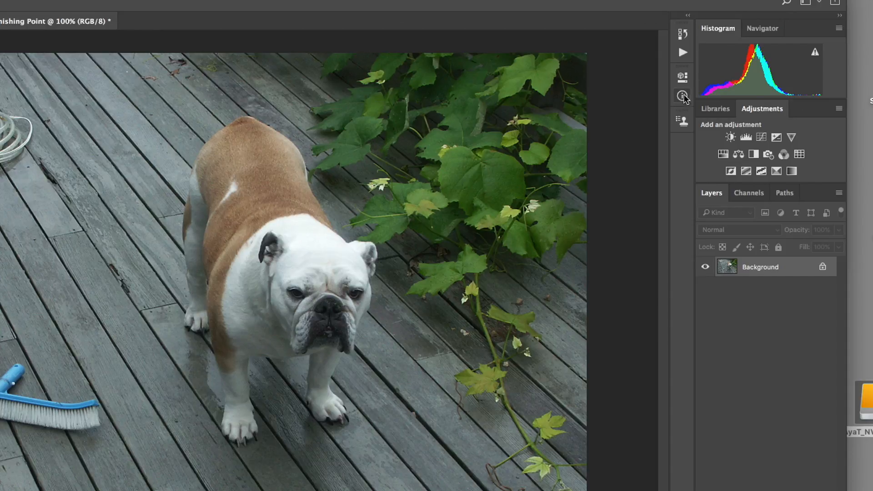
click(683, 96)
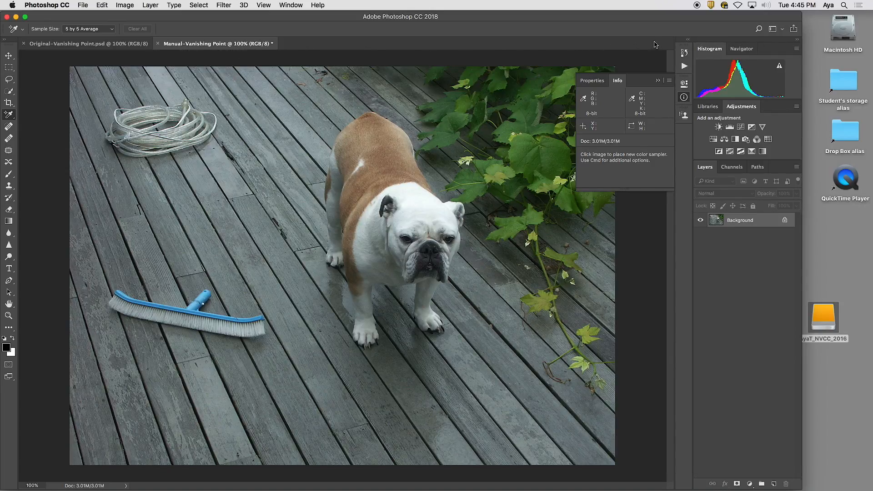
click(658, 80)
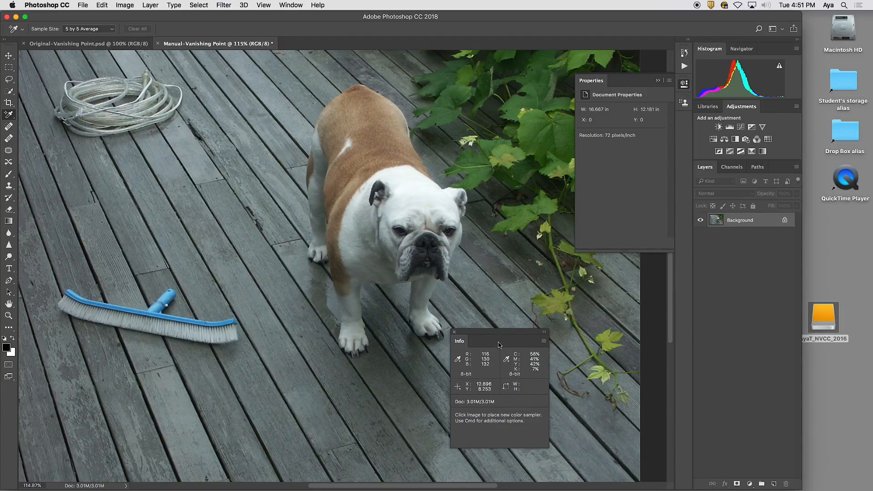
drag(499, 346, 613, 273)
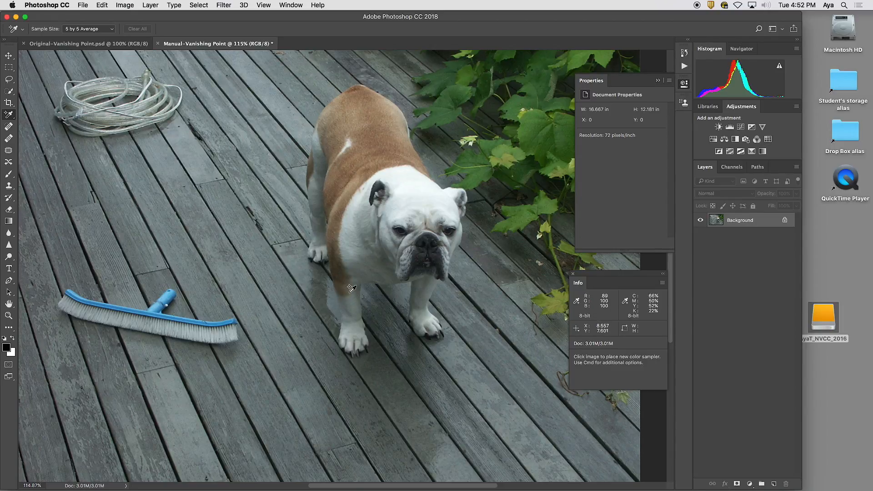
Place color samplers on the deck behind the dog, the shaded boards between its front legs, the coiled hose and the dog's forehead.
click(286, 117)
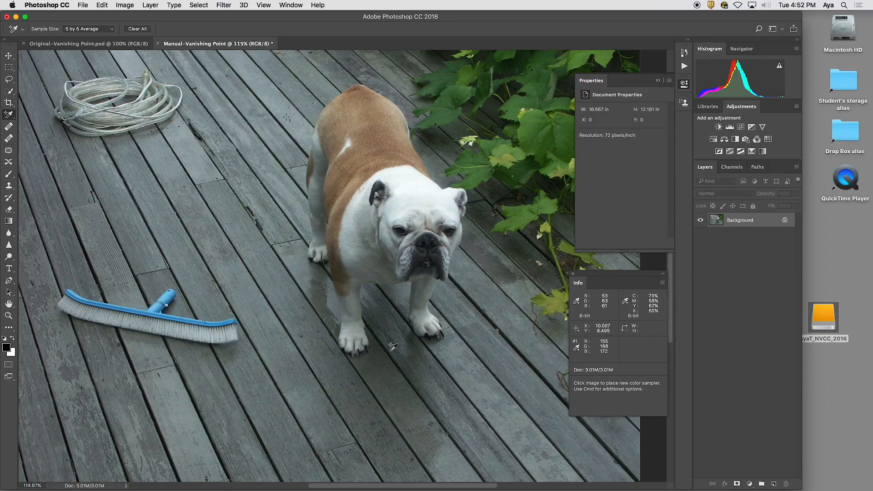
click(385, 315)
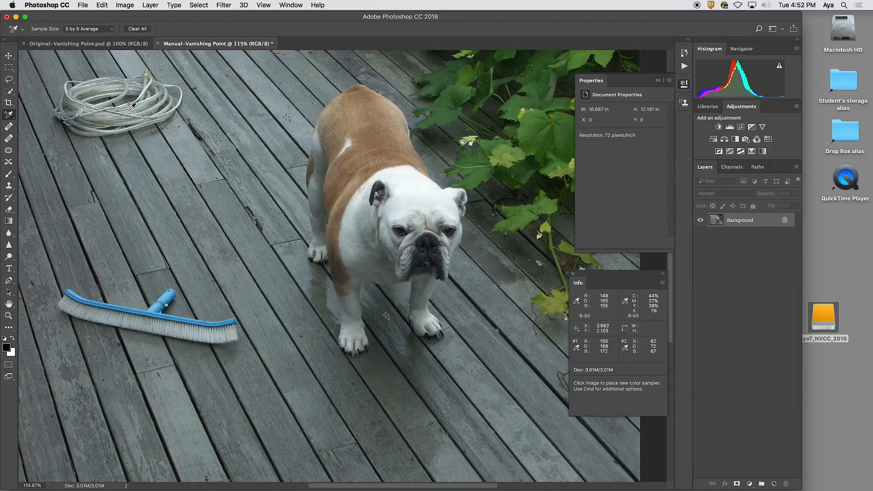
click(110, 118)
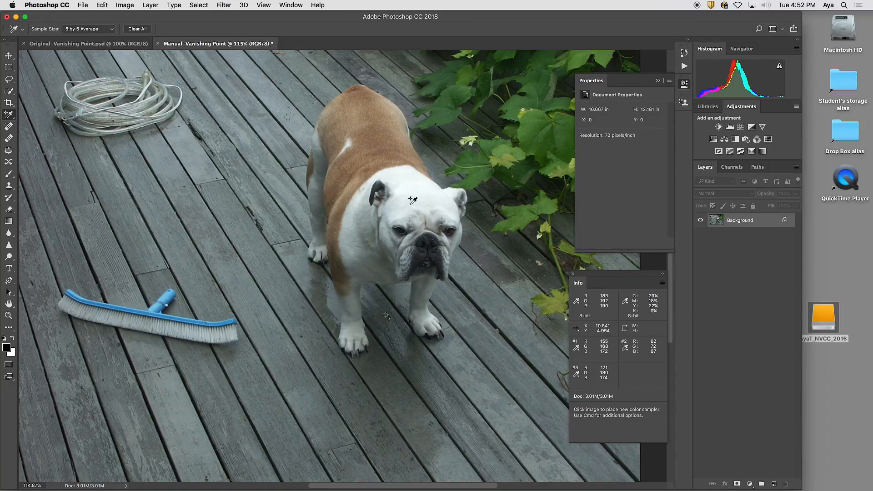
click(394, 199)
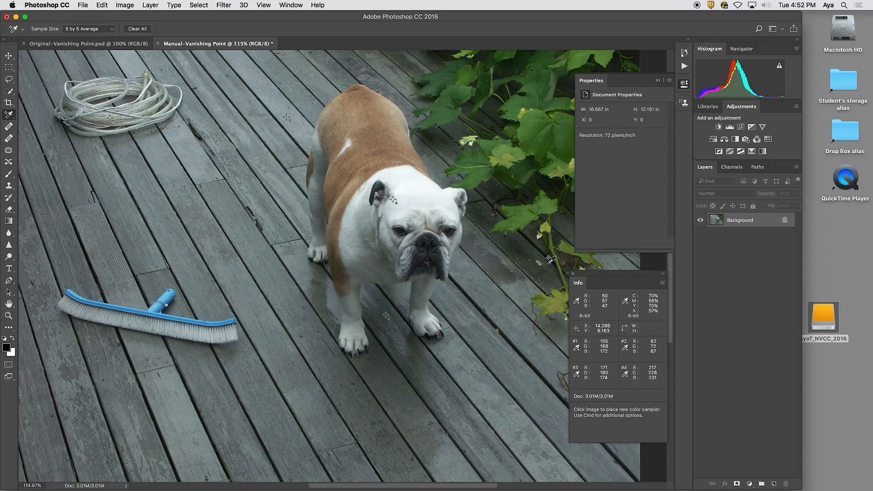
Add color samplers on the dog's shaded chest, its black nose and the bristles of the blue brush.
click(376, 255)
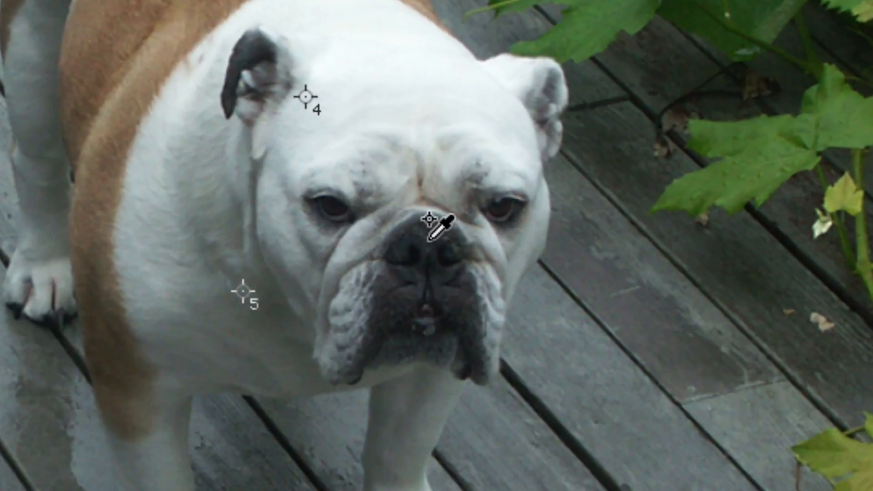
click(435, 239)
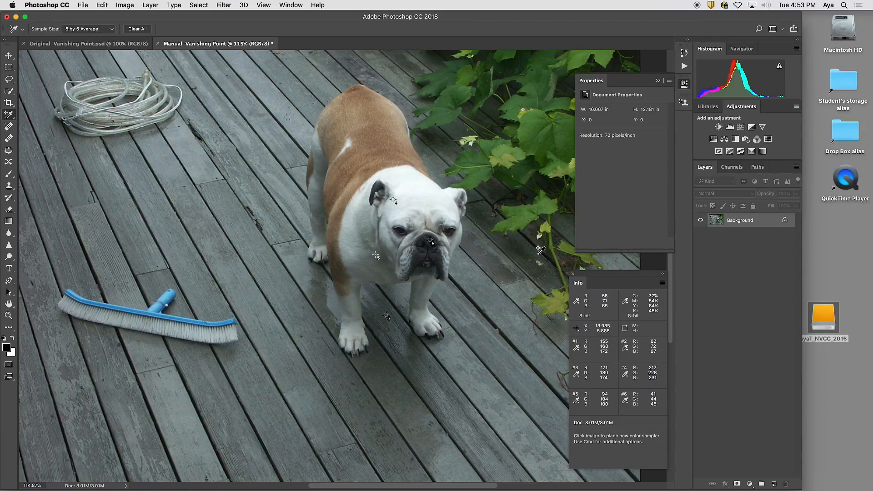
click(148, 327)
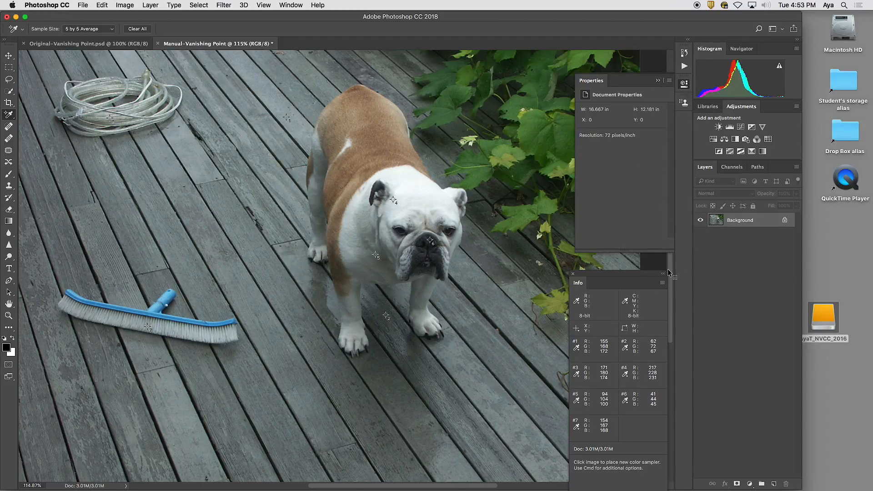
Add a color sampler in the vine foliage, shift it toward the foliage's edge near the dog, and place another in a dark deck gap.
drag(556, 256, 432, 253)
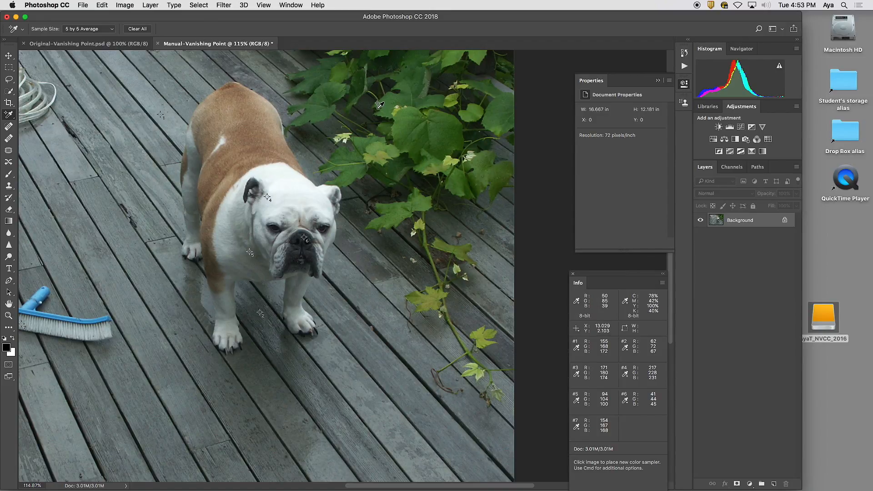
click(361, 116)
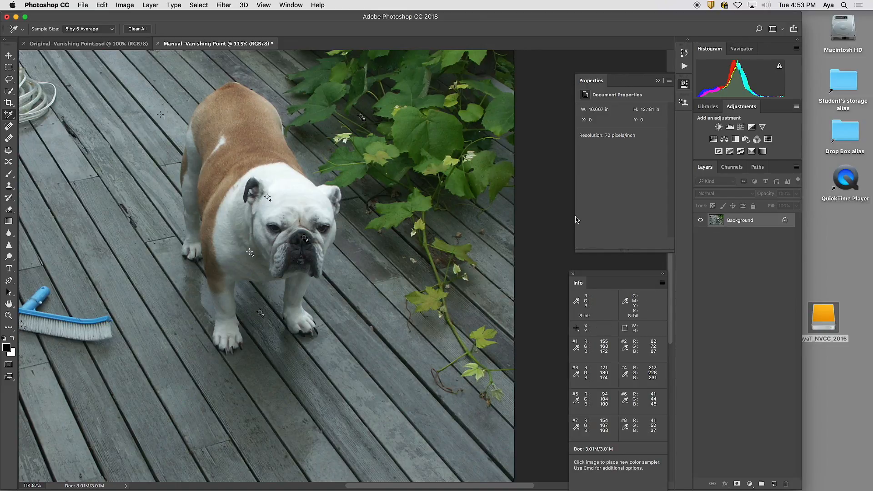
mouse_move(361, 117)
mouse_down()
mouse_move(316, 141)
mouse_move(331, 124)
mouse_move(355, 209)
mouse_move(450, 226)
mouse_move(467, 216)
mouse_move(379, 142)
mouse_move(331, 126)
mouse_up()
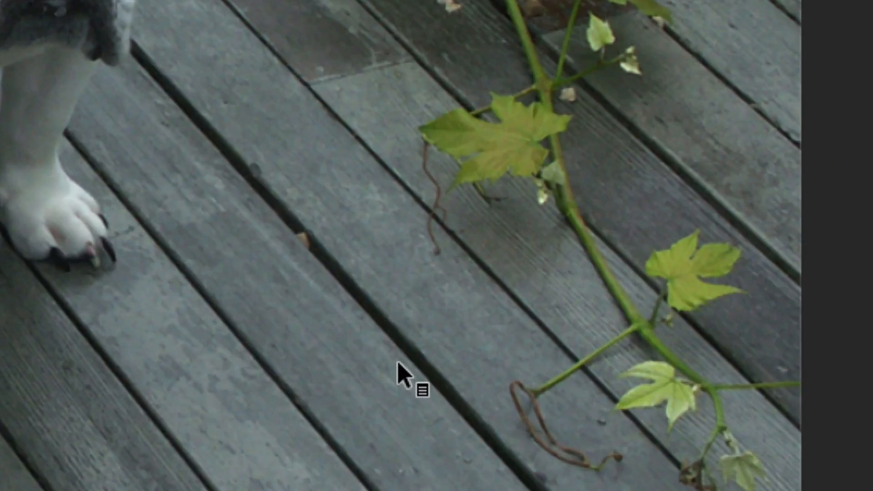
click(385, 324)
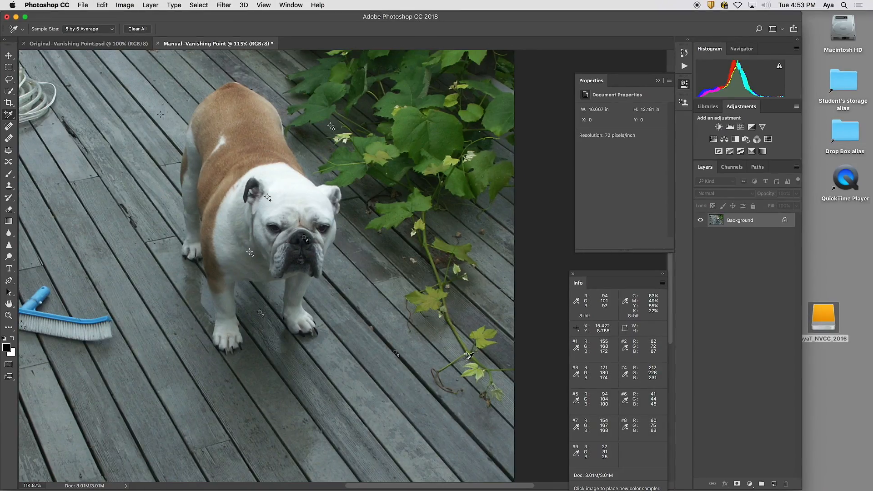
Move the Info panel higher beside the photo, switch to full screen mode with the menu bar and view the image at 100%.
drag(601, 279, 548, 98)
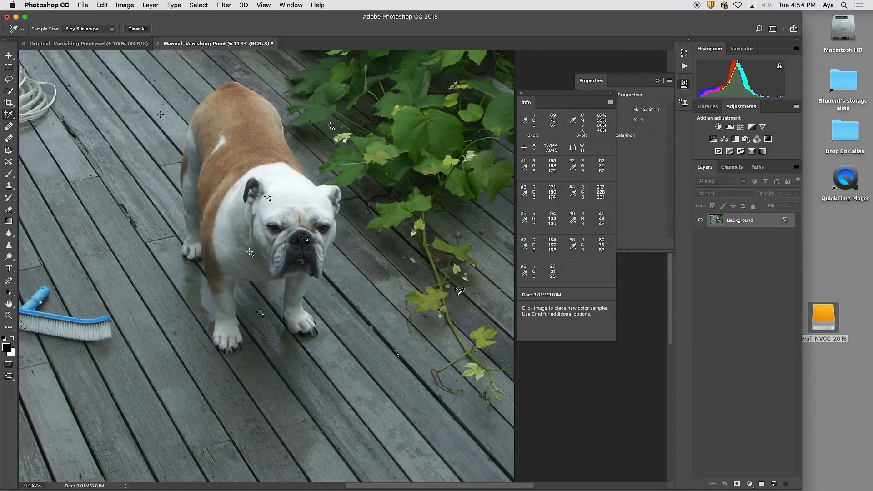
key(f)
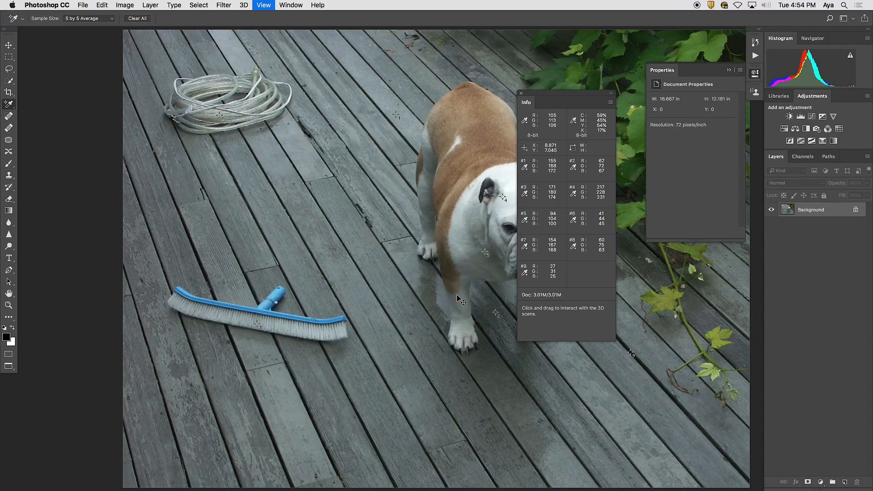
key(super+1)
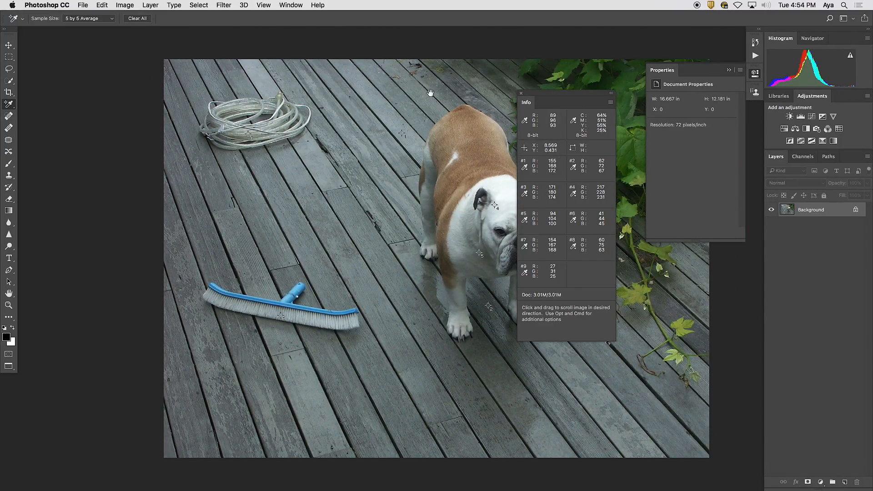
Shift the photo across the workspace and place the Info panel in the empty area beside it, clear of the picture.
scroll(432, 88, right, 6)
scroll(432, 87, down, 1)
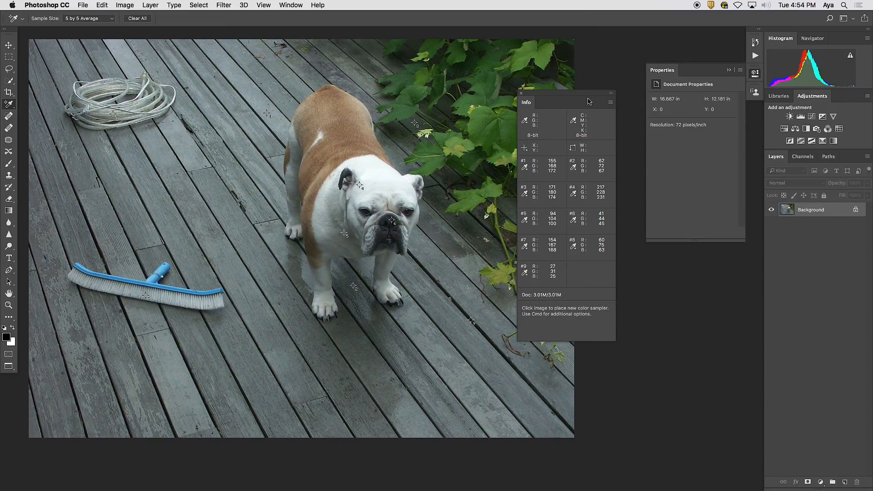
mouse_move(579, 92)
mouse_down()
mouse_move(606, 86)
mouse_move(639, 111)
mouse_move(649, 144)
mouse_move(594, 89)
mouse_up()
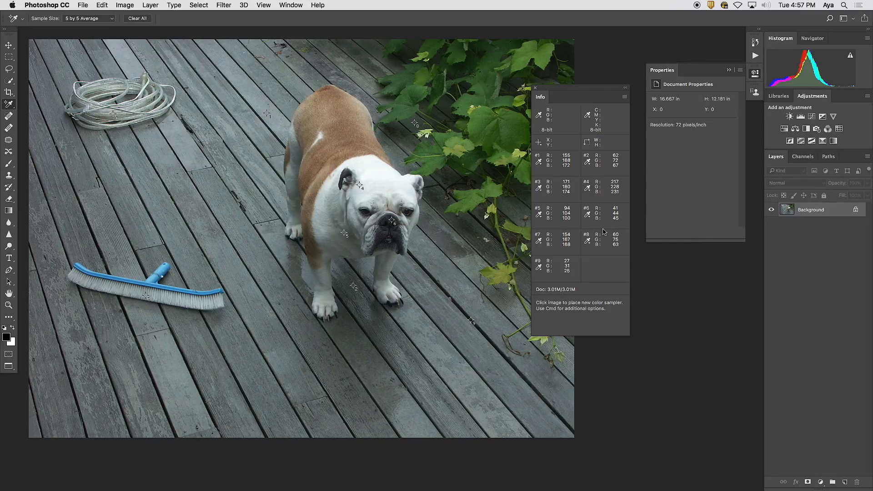
drag(607, 87, 672, 146)
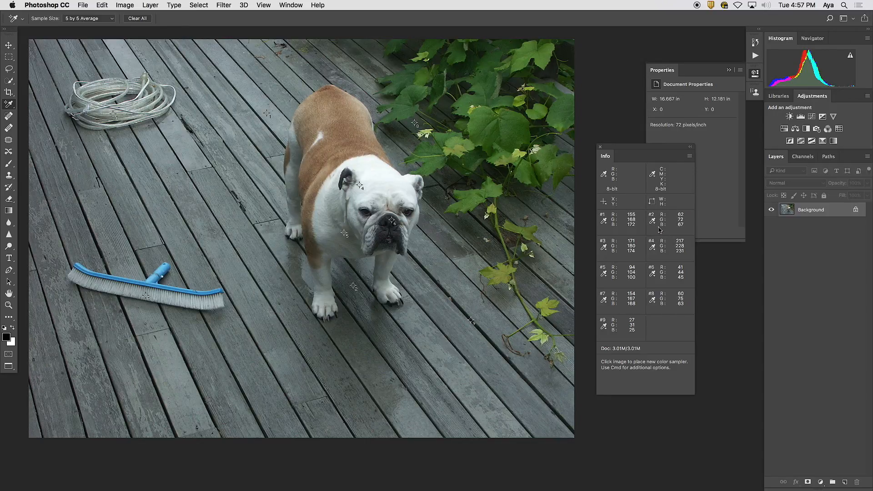
drag(662, 152, 686, 171)
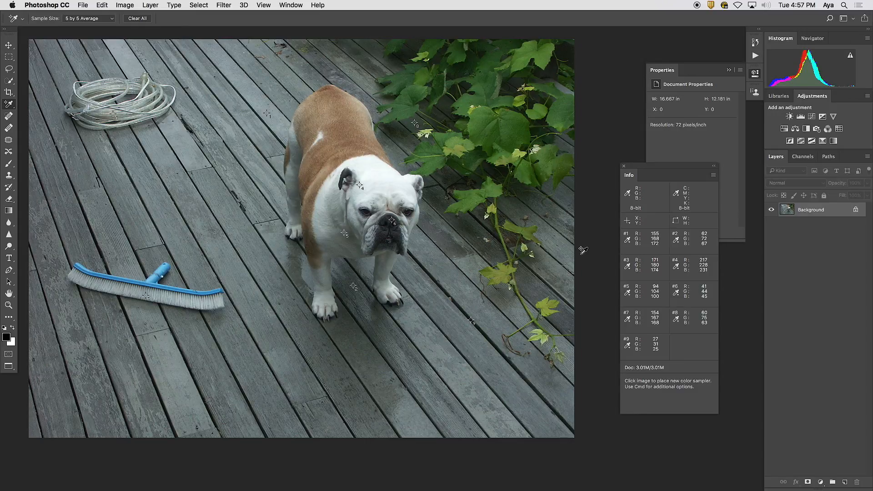
drag(649, 167, 628, 146)
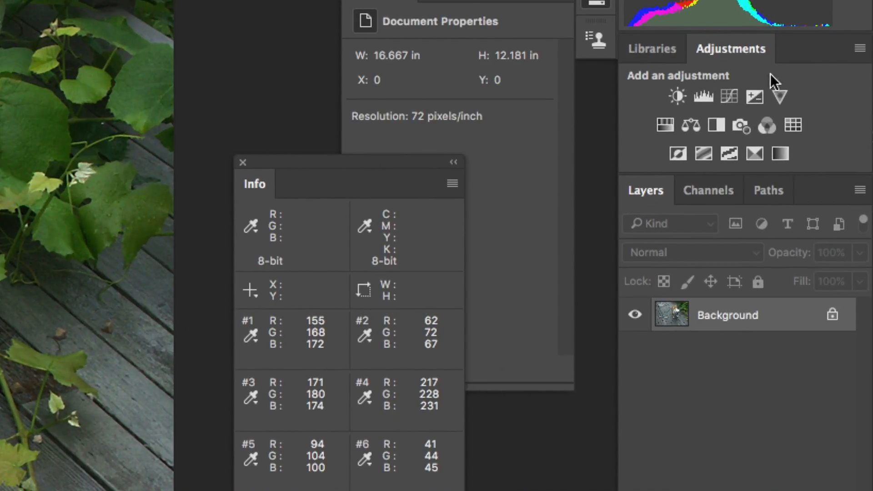
Add a Levels adjustment layer and move the Info panel clear of its properties so the black, gray and white point eyedroppers are accessible.
click(705, 94)
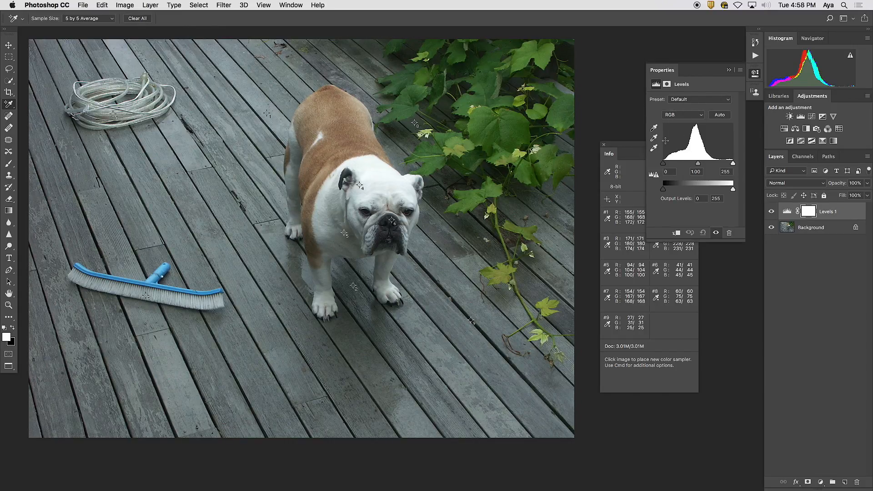
drag(629, 147, 574, 191)
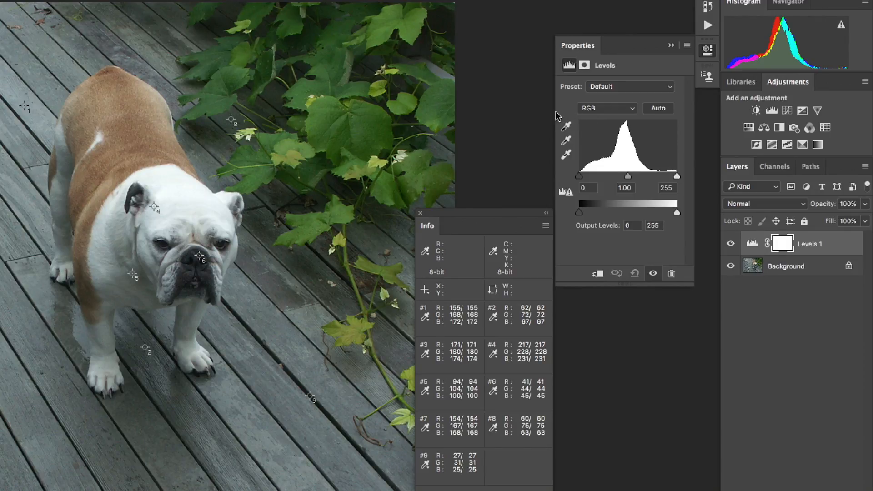
click(567, 129)
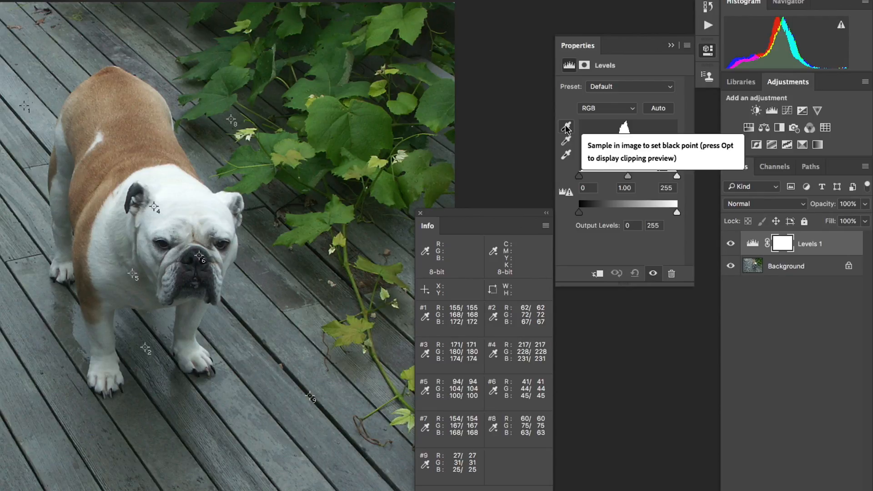
click(567, 158)
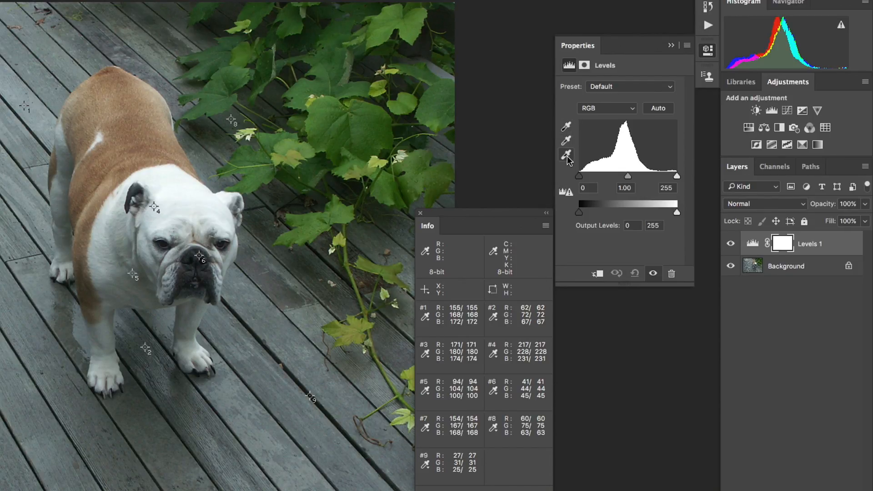
Set the Levels target shadow color to R 5, G 5, B 5 and save the new target colors as defaults.
double_click(566, 127)
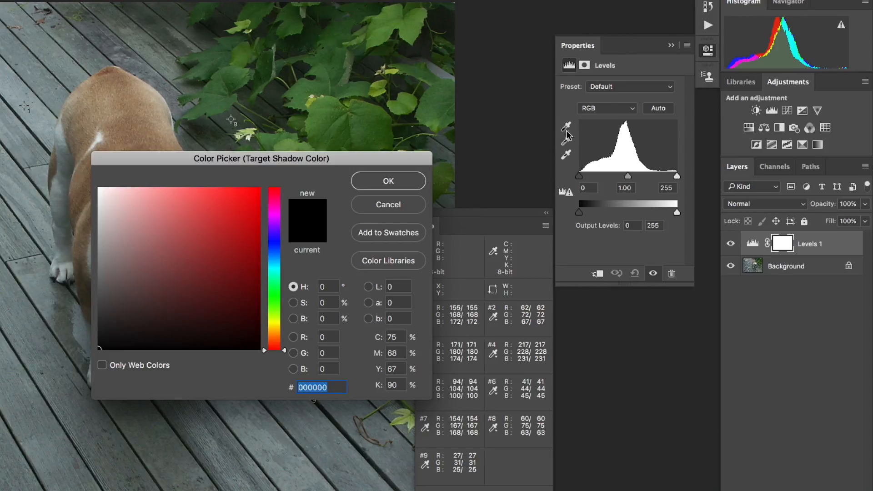
drag(331, 158, 480, 54)
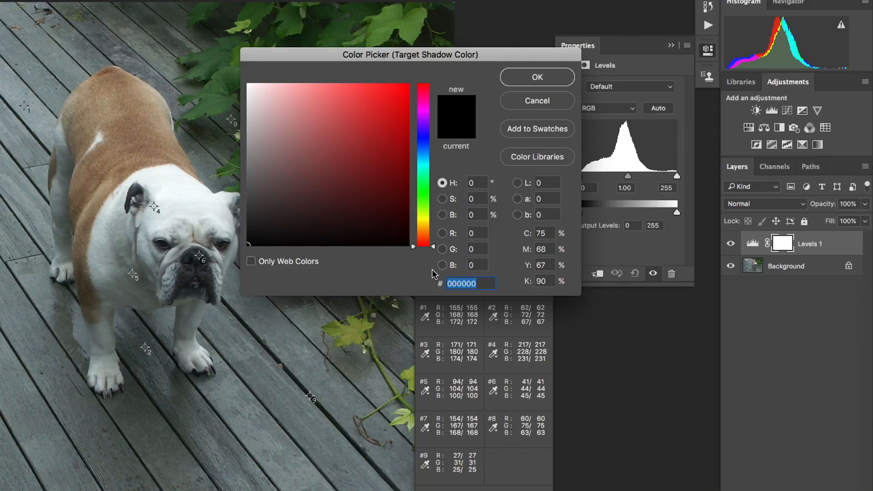
click(484, 233)
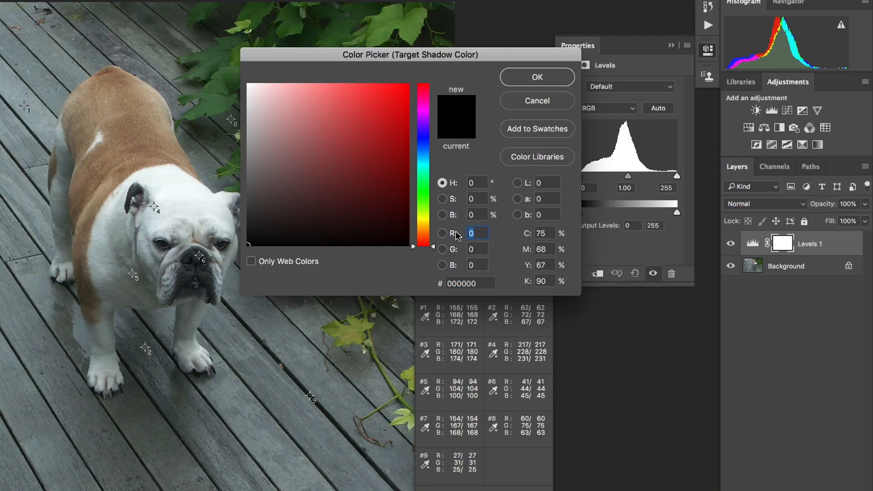
text(5)
key(Tab)
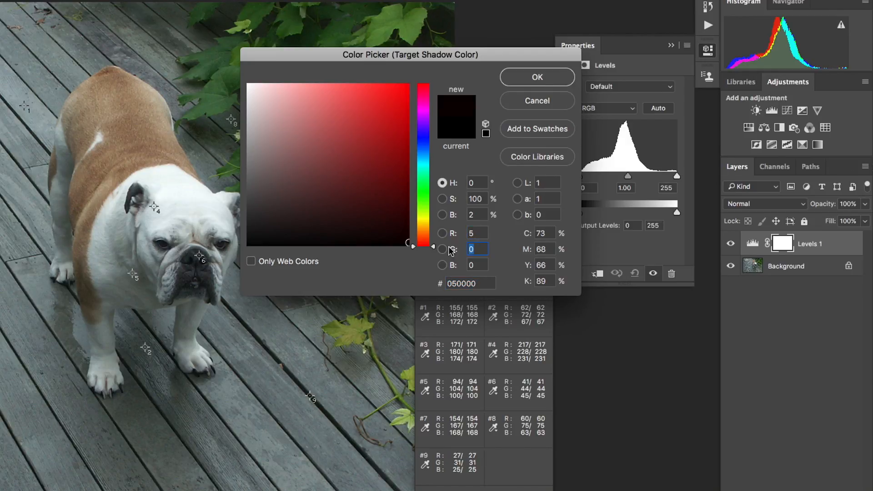
text(5)
key(Tab)
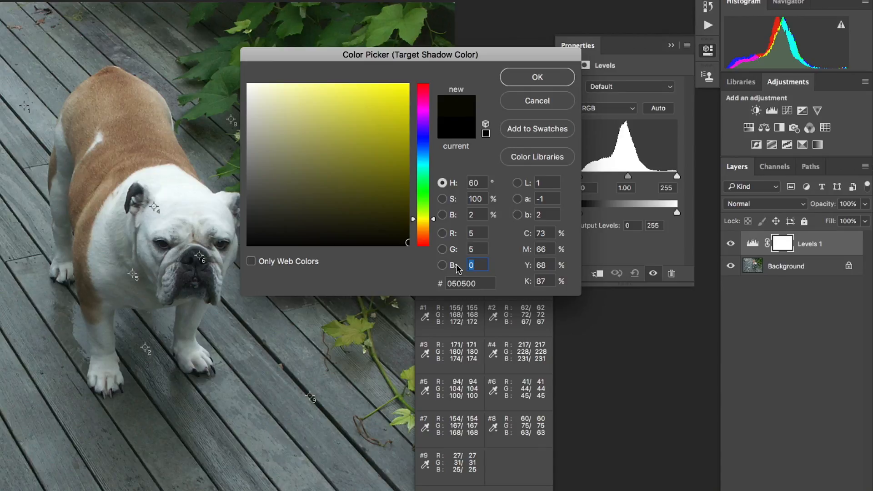
text(5)
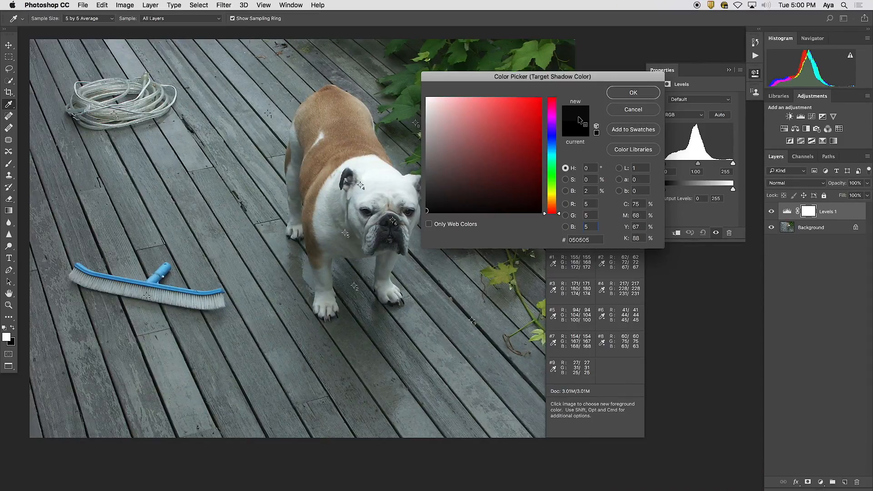
click(635, 94)
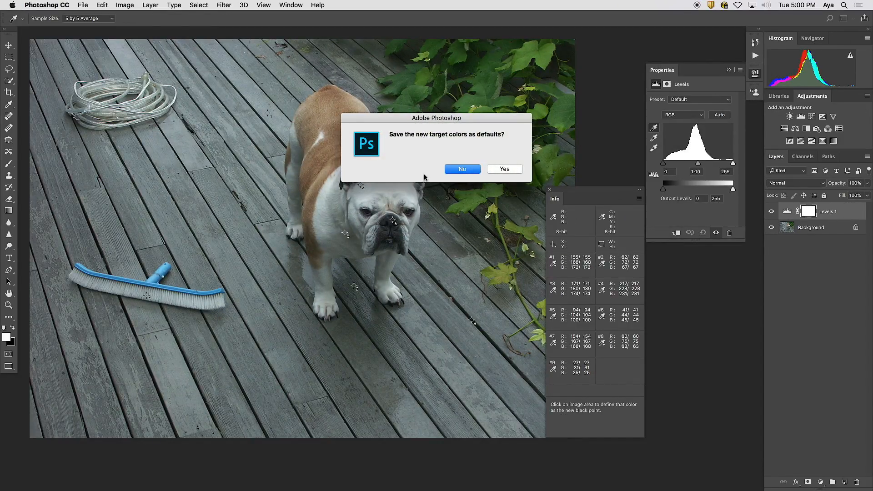
click(504, 170)
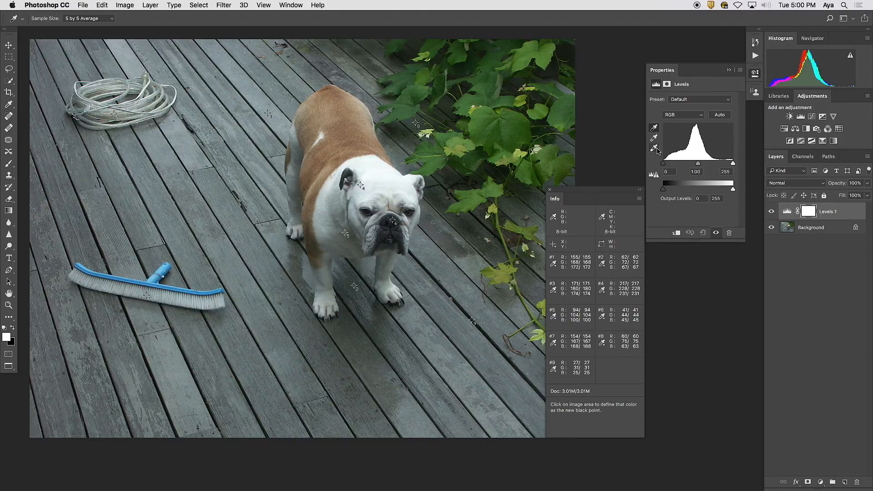
Set the Levels target highlight color to R 250, G 250, B 250 and save the new target colors as defaults.
click(654, 149)
double_click(654, 148)
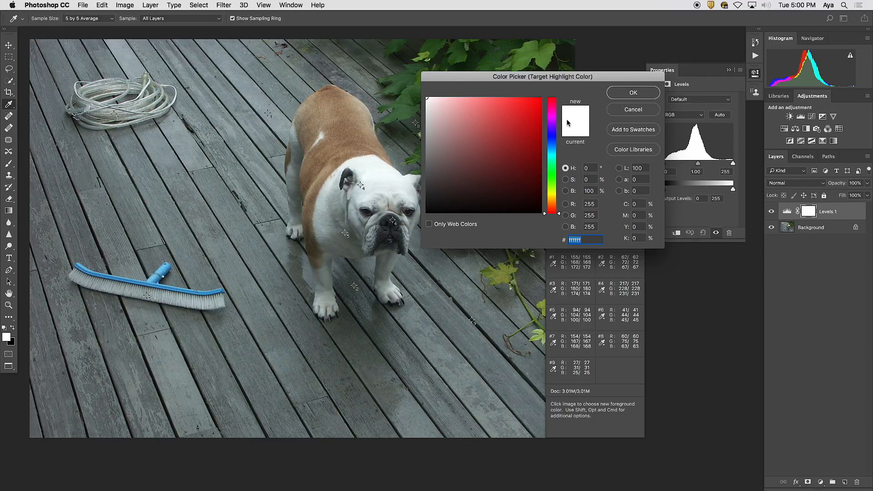
drag(579, 91, 498, 94)
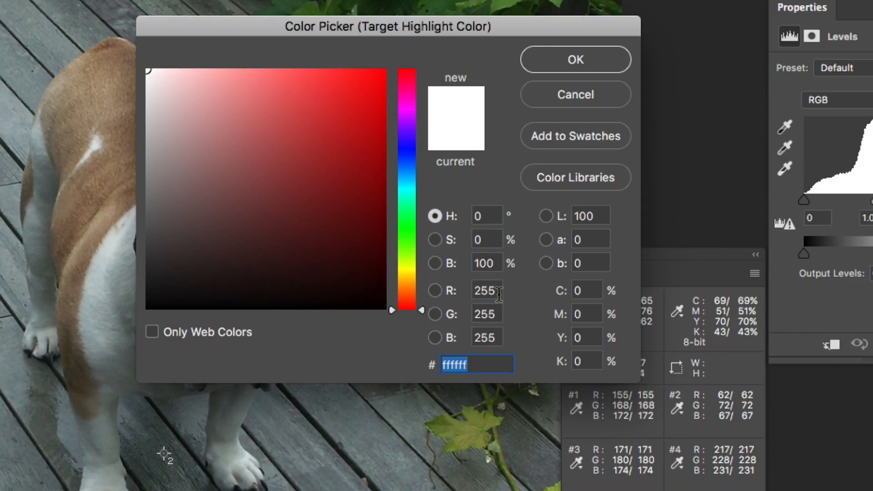
click(456, 291)
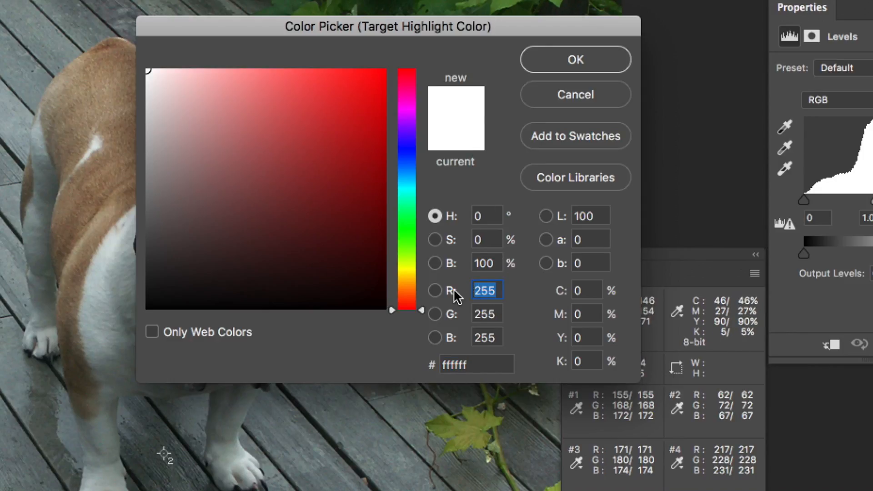
text(250)
click(464, 317)
text(250)
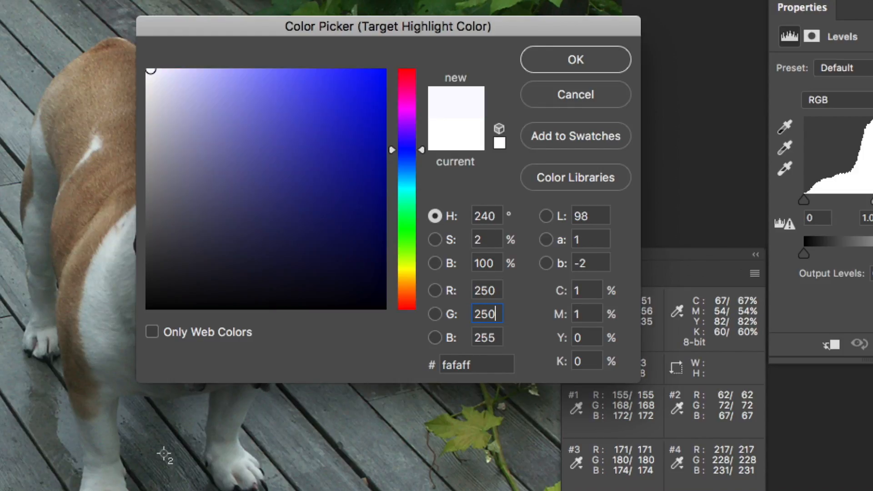
click(469, 339)
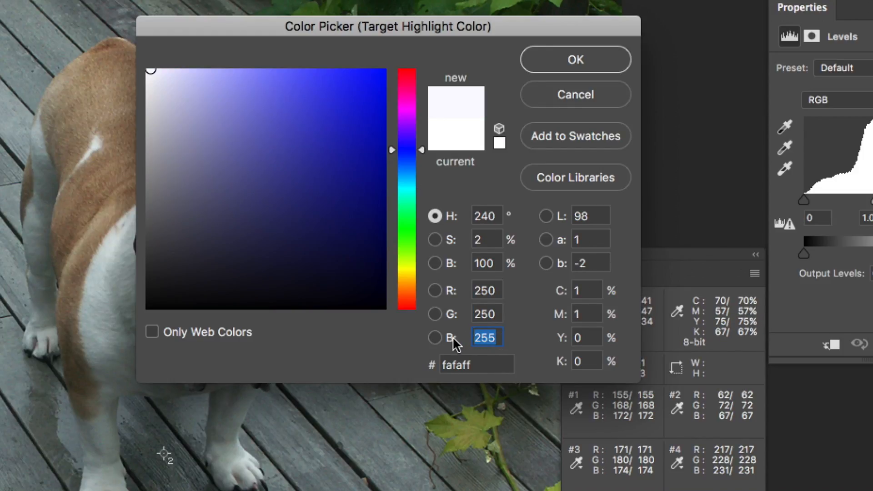
text(250)
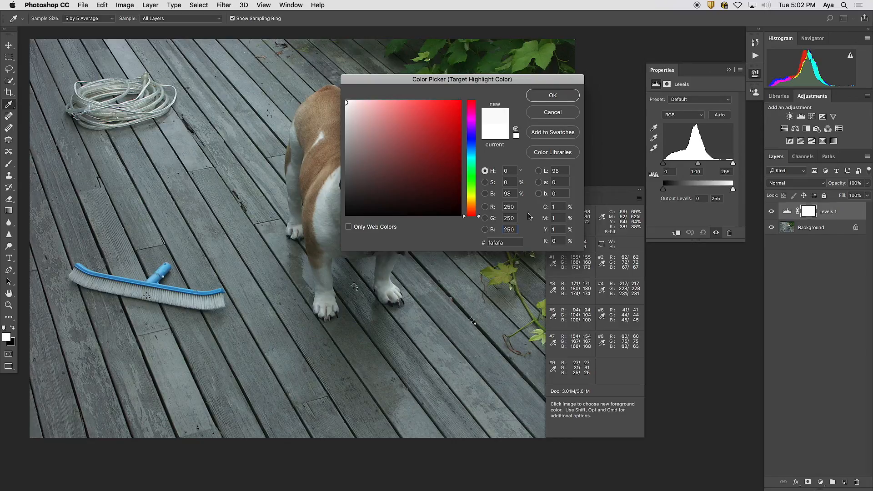
drag(534, 81, 518, 32)
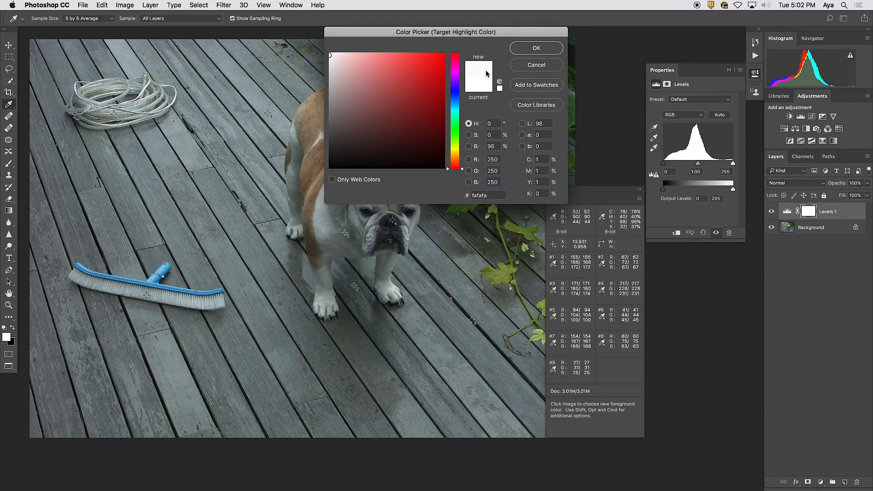
click(534, 50)
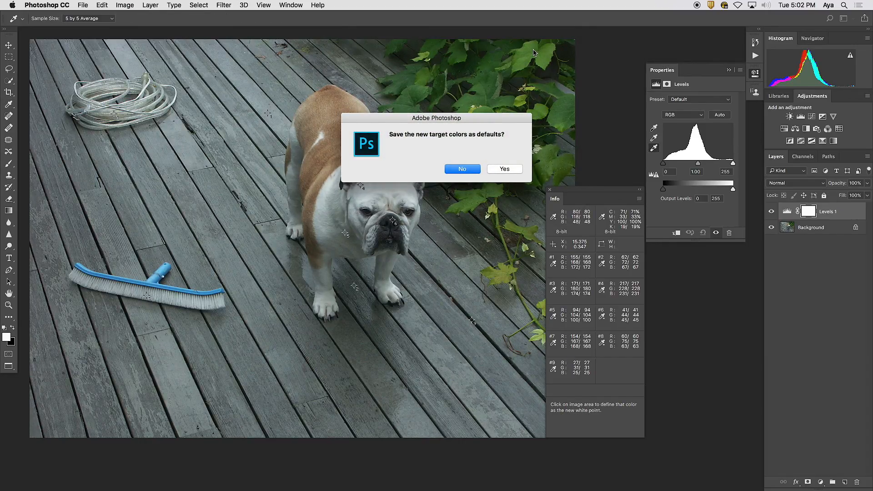
click(505, 169)
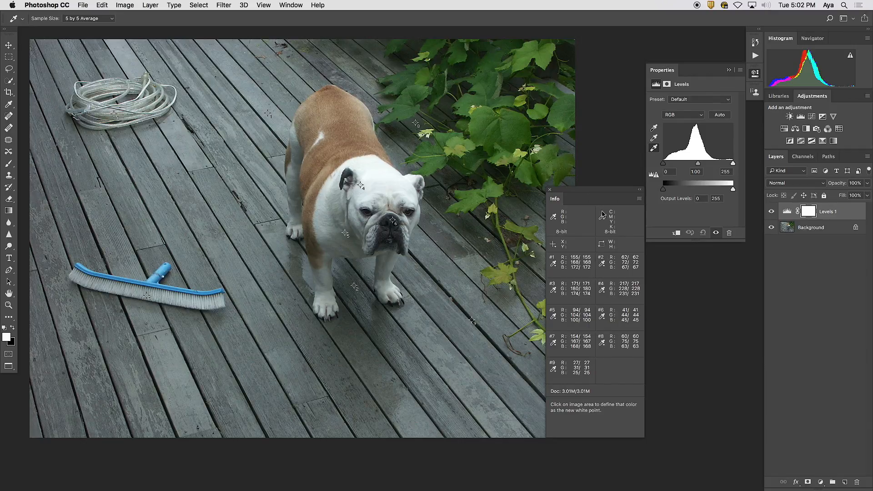
Delete the Levels adjustment layer and move the Info panel off the photo into the empty space beside it.
drag(593, 191, 625, 191)
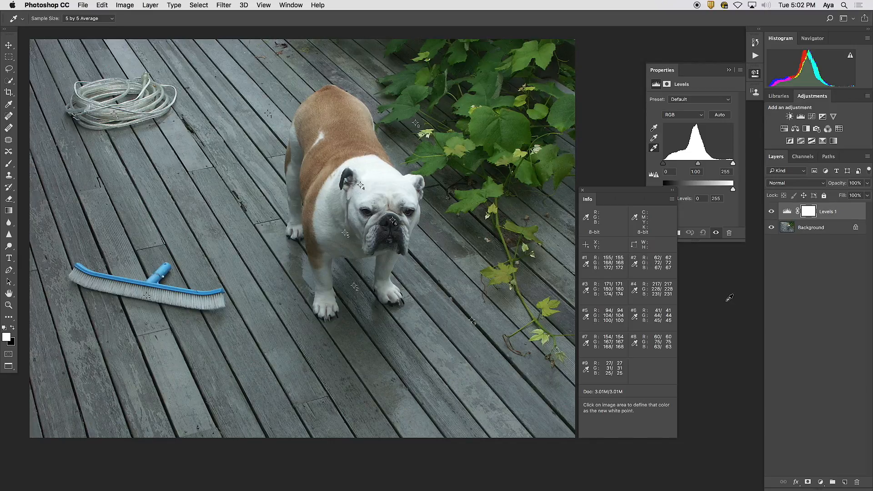
drag(835, 211, 856, 482)
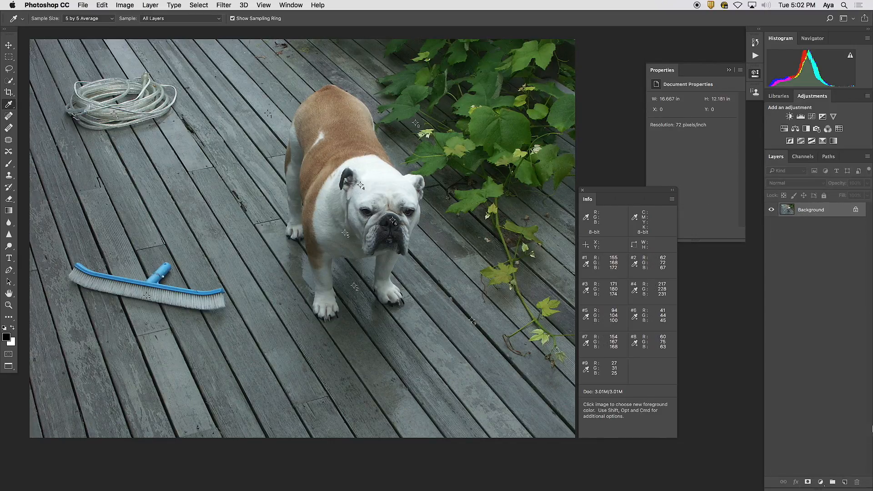
drag(602, 190, 626, 183)
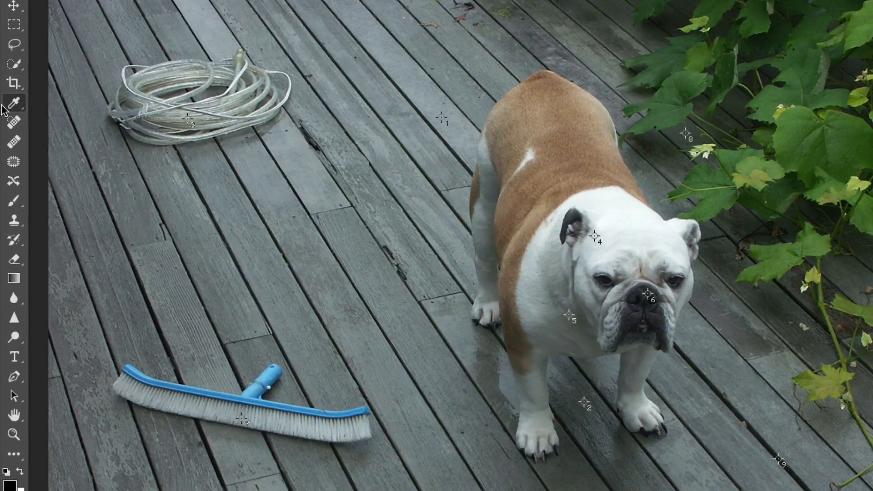
Activate the Color Sampler tool with a 5 by 5 Average sample size and enlarge the view of the dog's face and front paws.
right_click(16, 112)
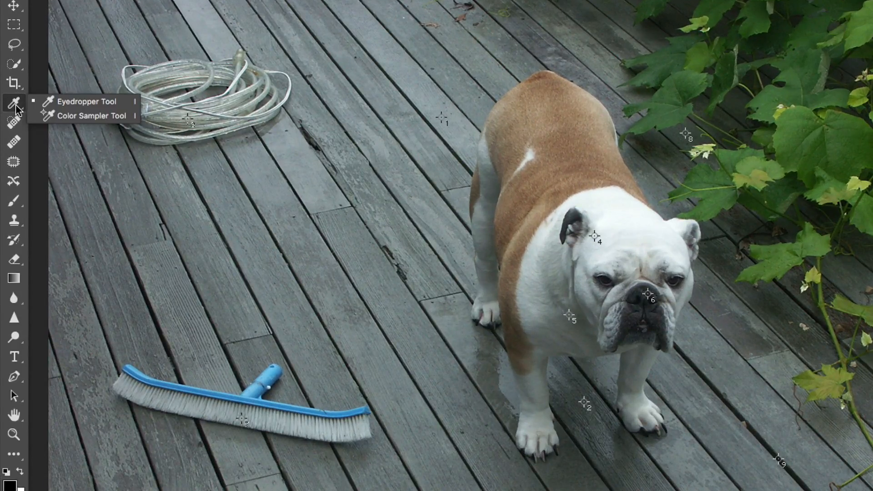
click(58, 116)
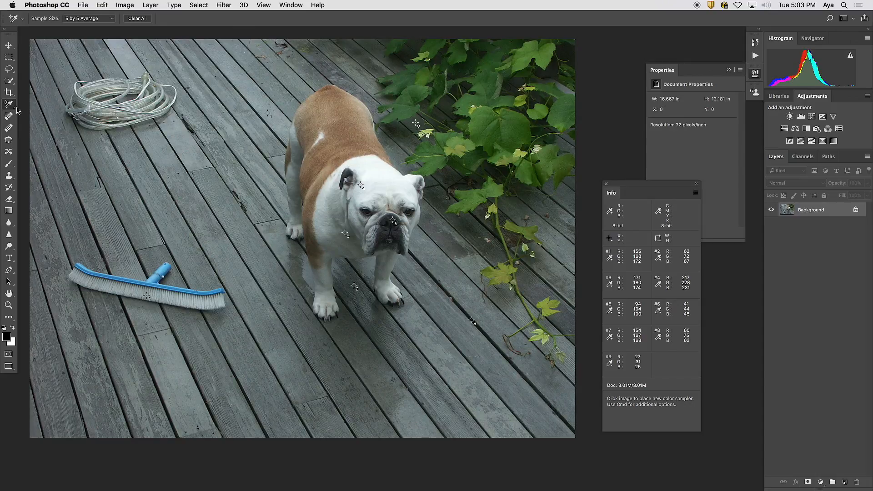
click(90, 19)
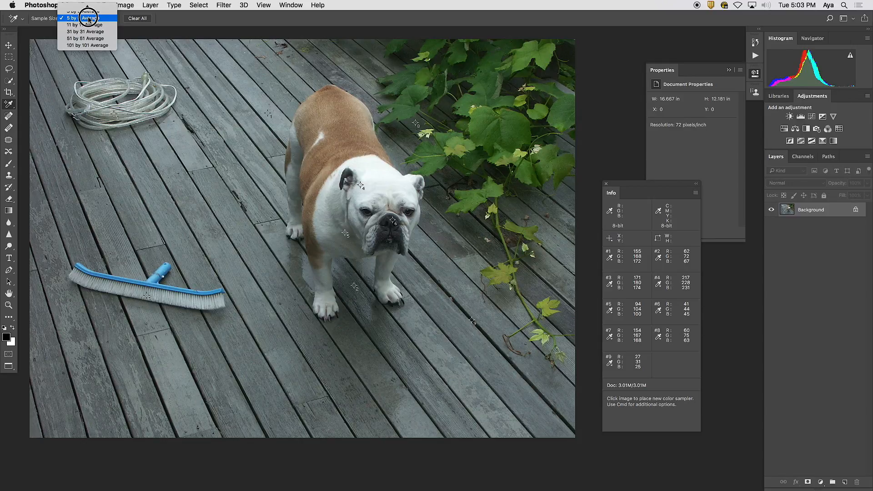
click(89, 18)
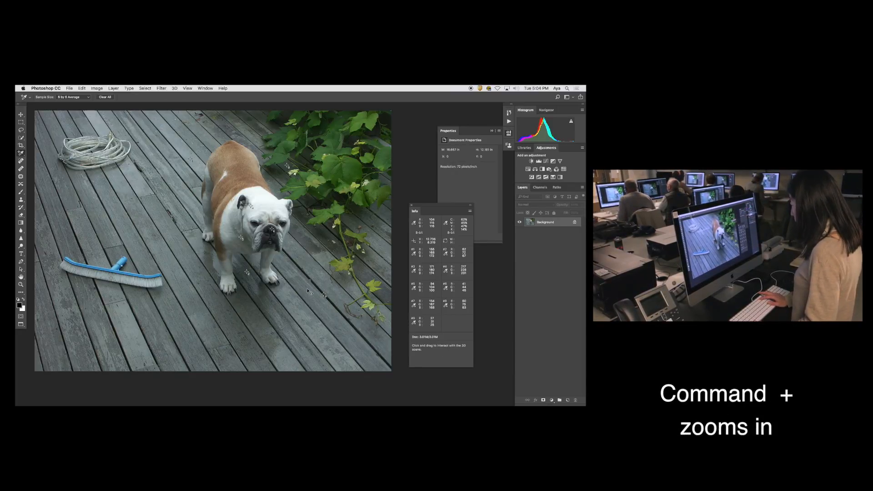
key(super+plus)
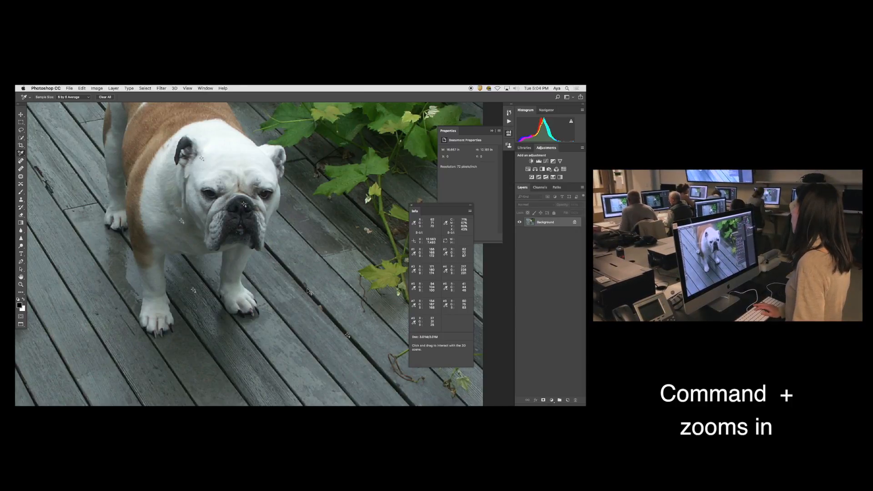
key(super+plus)
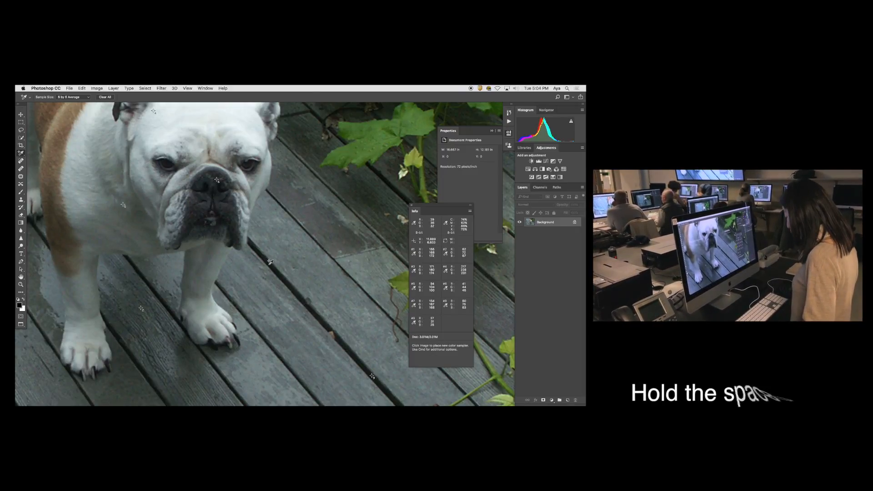
Pan across the enlarged photo to examine the deck boards, the coiled rope, the dog and the vine leaves.
key(space)
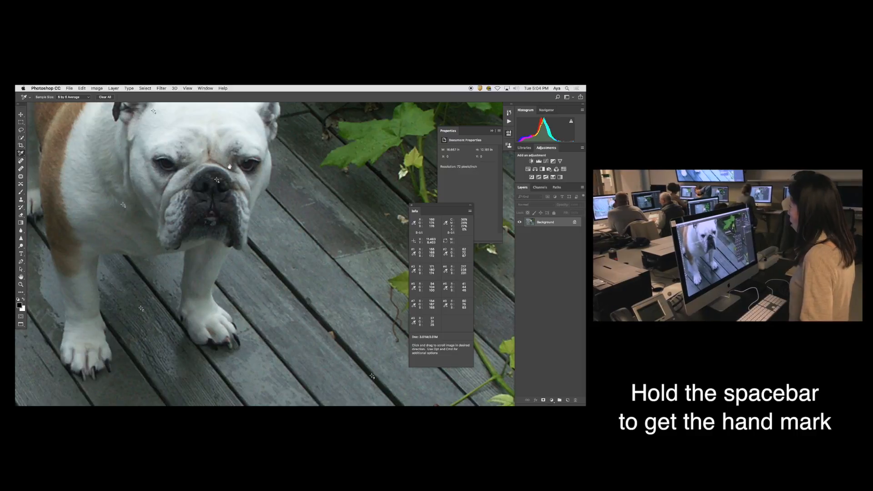
drag(122, 157, 226, 154)
drag(87, 177, 190, 141)
mouse_move(157, 268)
mouse_down()
mouse_move(164, 246)
mouse_move(247, 164)
mouse_up()
drag(28, 253, 258, 251)
drag(266, 187, 211, 313)
drag(223, 185, 182, 277)
drag(196, 119, 189, 242)
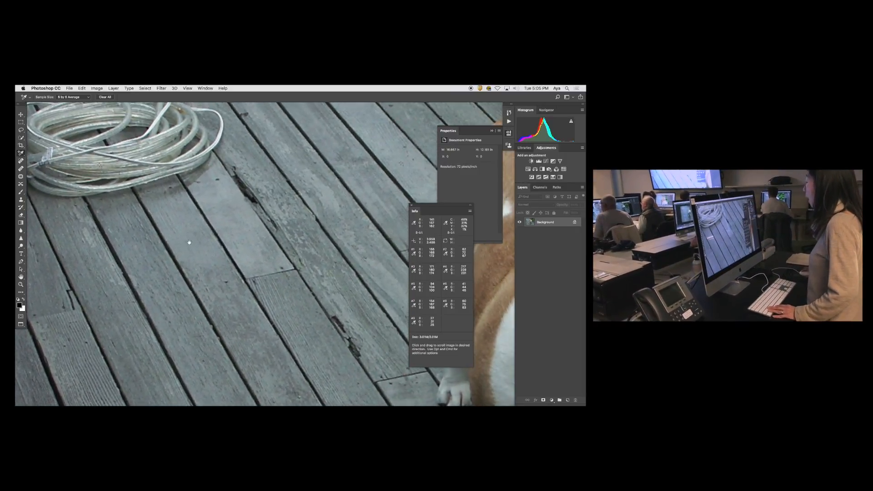
drag(277, 177, 202, 210)
drag(343, 146, 215, 183)
drag(322, 240, 143, 125)
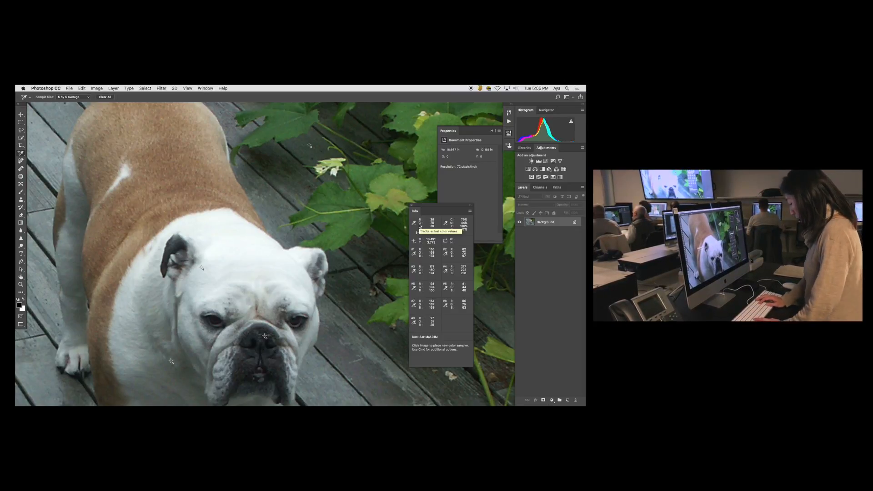
Zoom out until the whole photo is in view, recenter it and move the Info panel slightly higher.
key(super+minus)
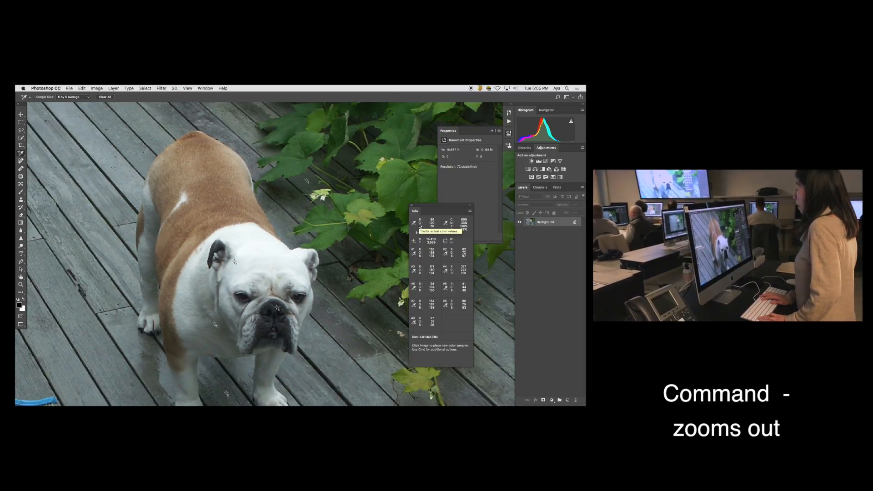
key(super+minus)
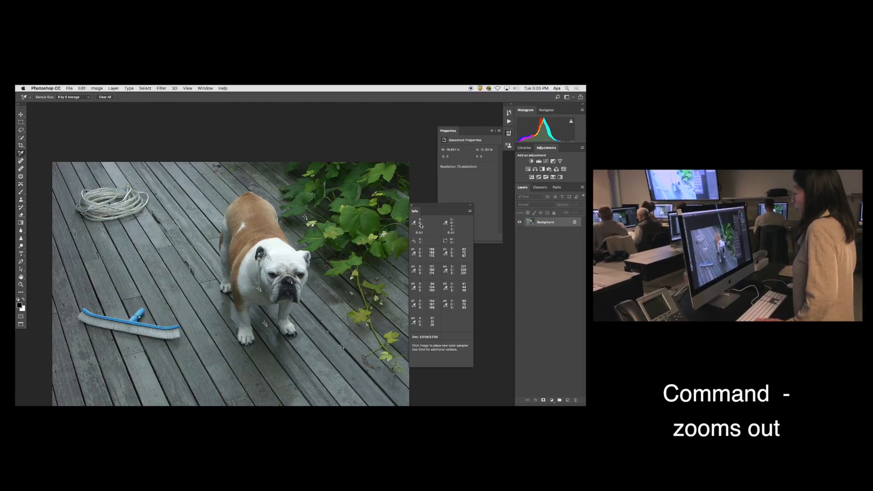
drag(321, 263, 311, 214)
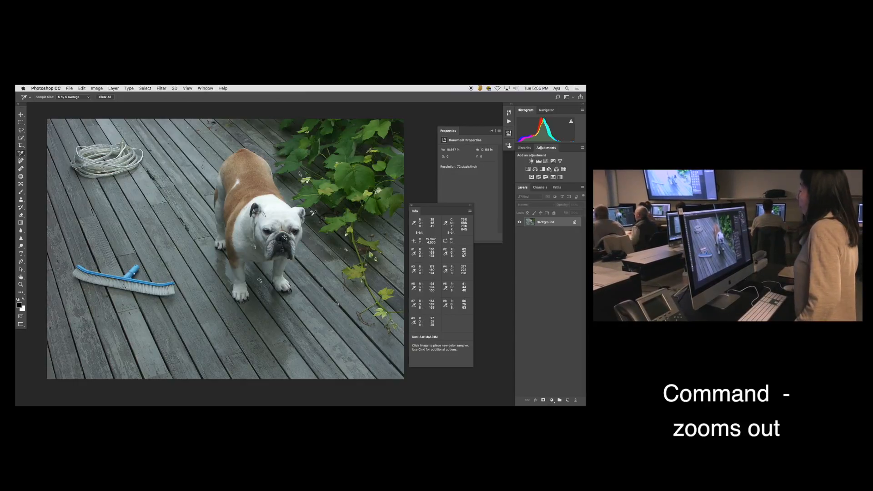
drag(439, 207, 438, 176)
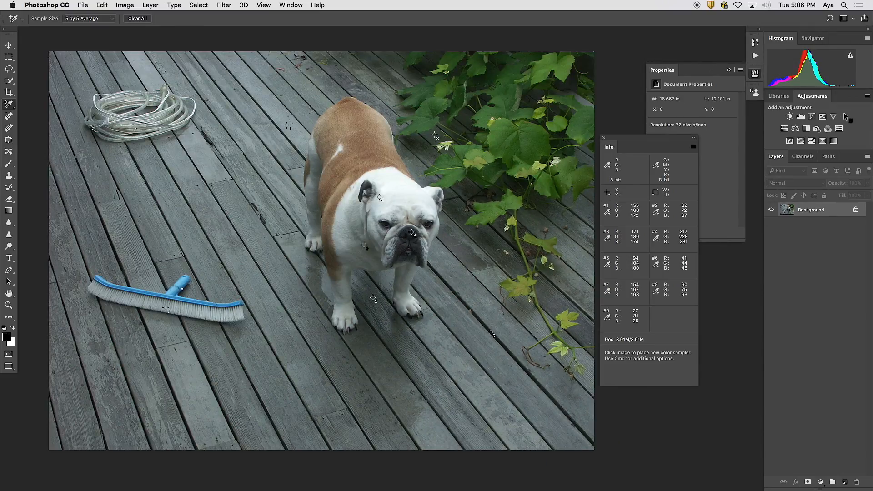
Choose the Photography workspace.
click(853, 19)
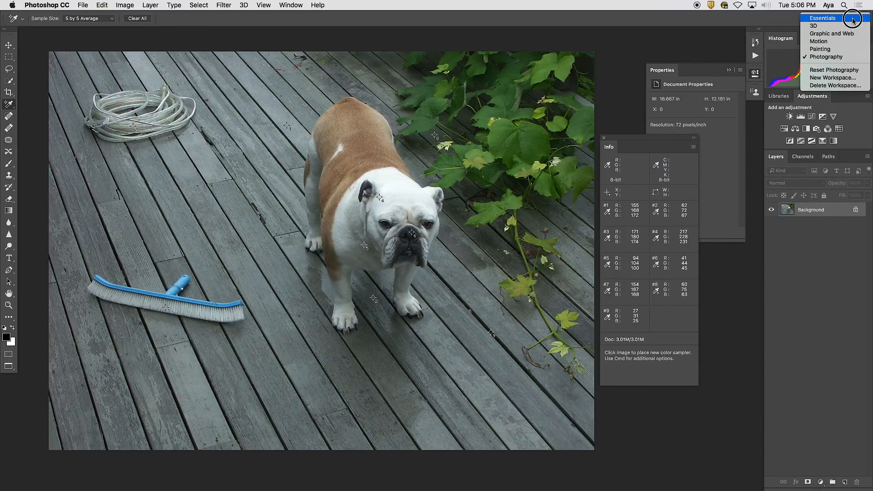
click(849, 58)
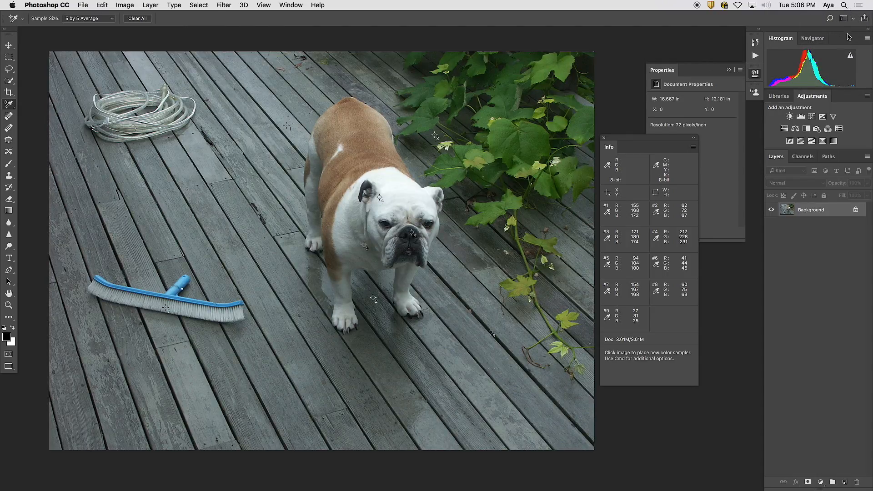
click(842, 21)
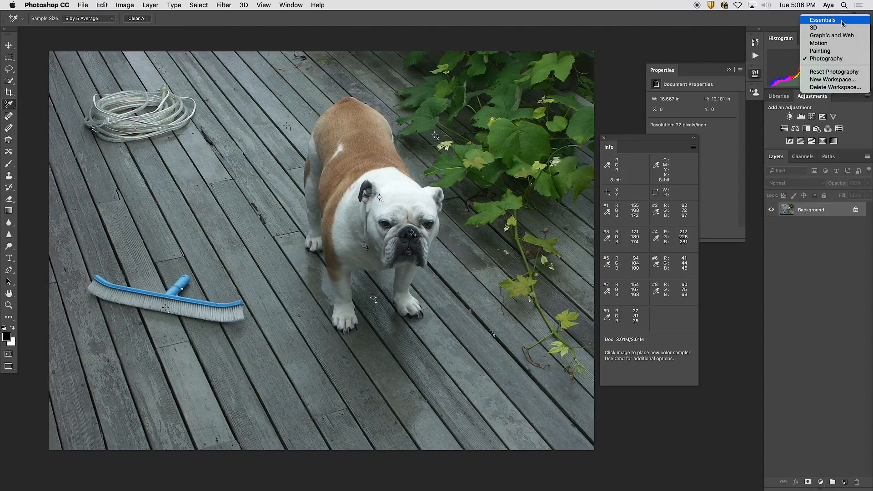
click(845, 62)
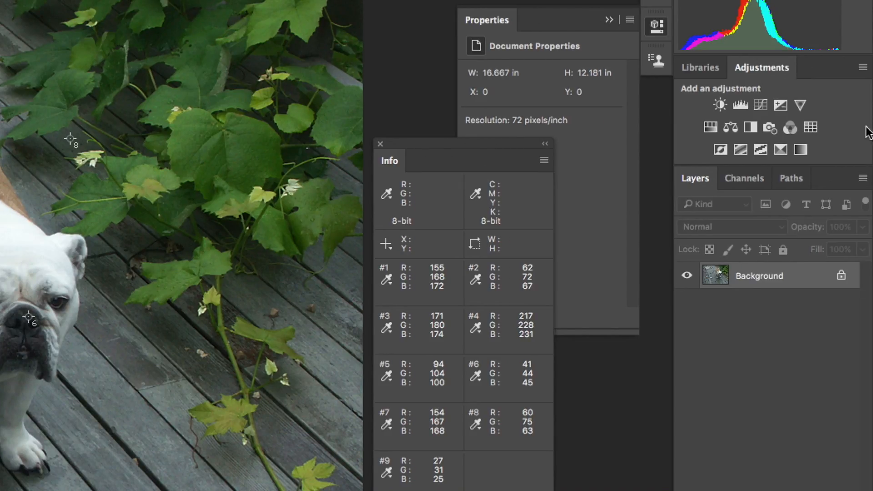
Add a Levels adjustment layer above the Background and accept the target shadow color R 5, G 5, B 5.
click(742, 108)
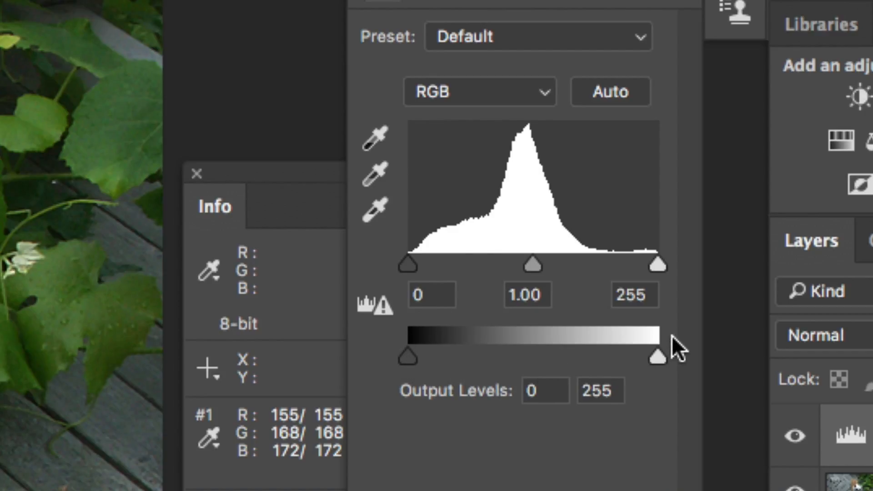
click(392, 314)
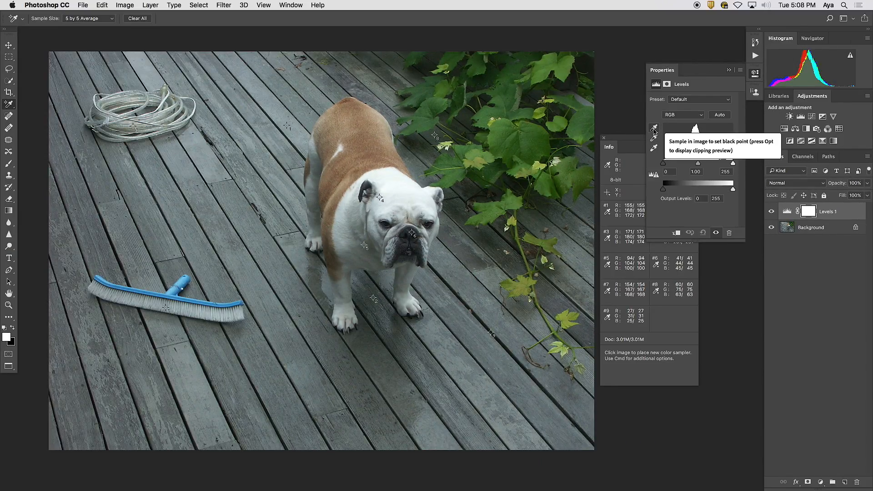
double_click(654, 129)
drag(506, 34, 482, 84)
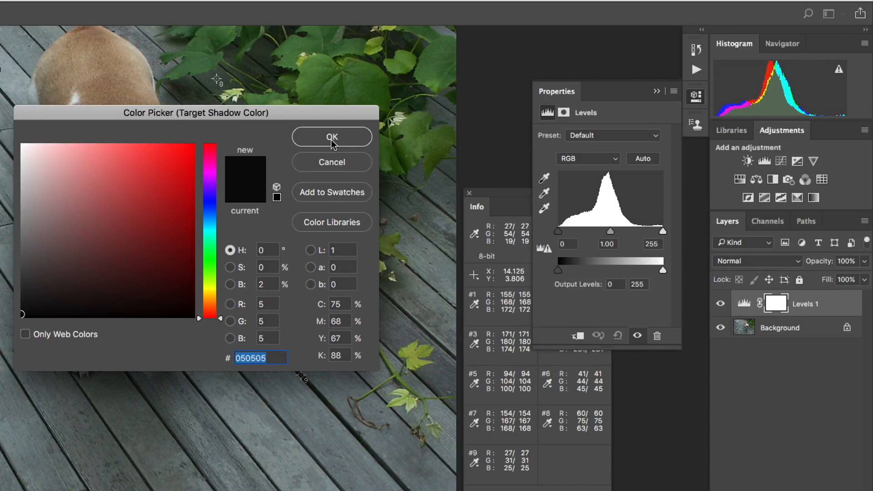
click(313, 104)
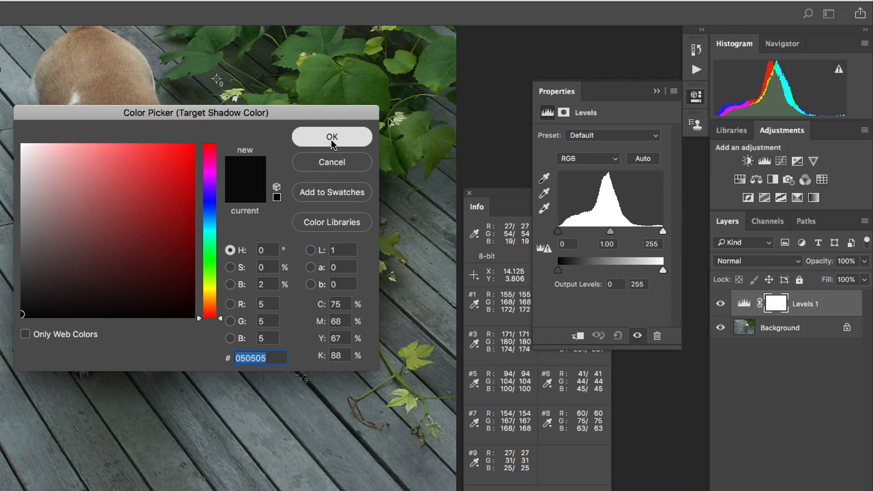
click(331, 142)
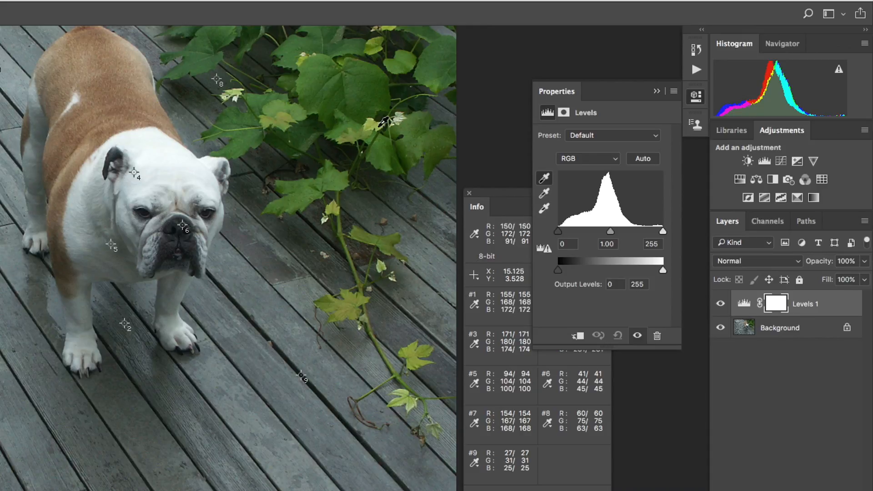
Accept the Levels target highlight color R 250, G 250, B 250 and recenter the photo.
double_click(545, 210)
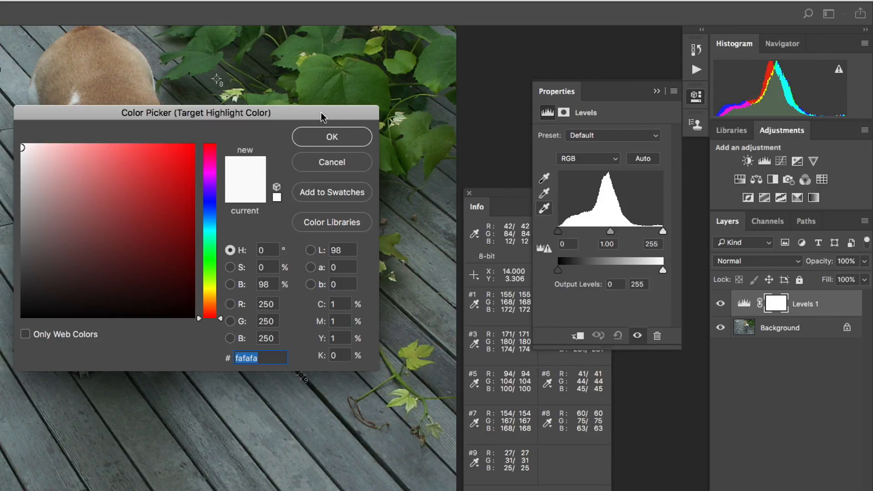
drag(293, 116, 441, 62)
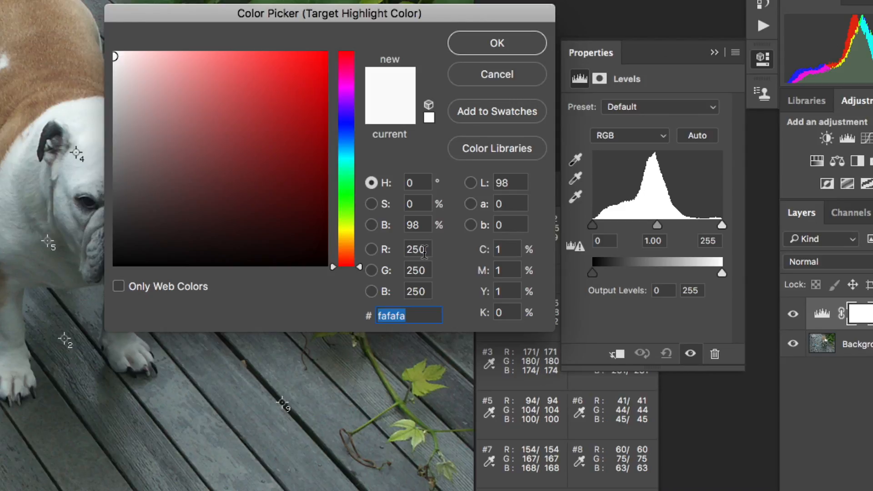
click(496, 45)
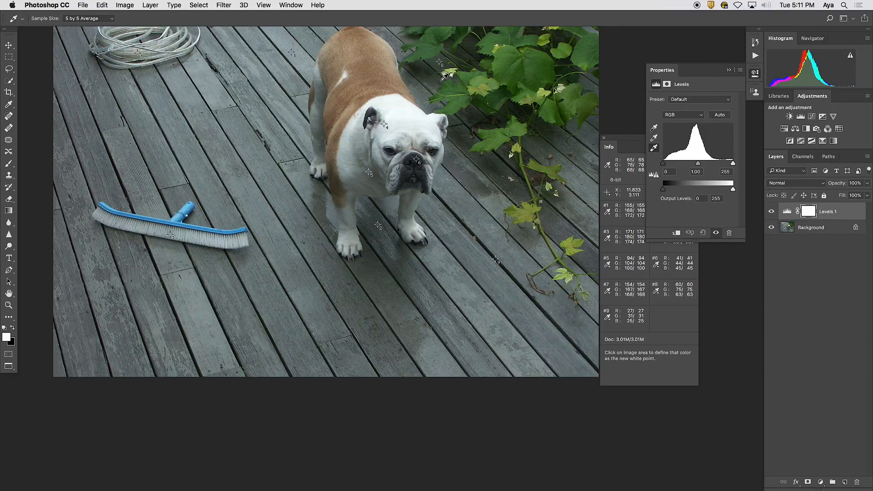
key(space)
drag(389, 68, 387, 128)
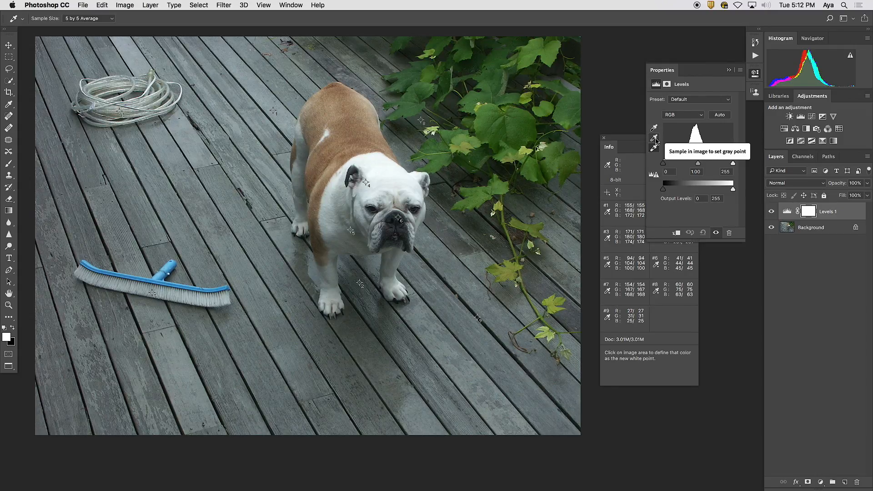
Try the Levels gray point on color samplers 1, 8 and 2, undoing each attempt.
click(656, 141)
click(655, 139)
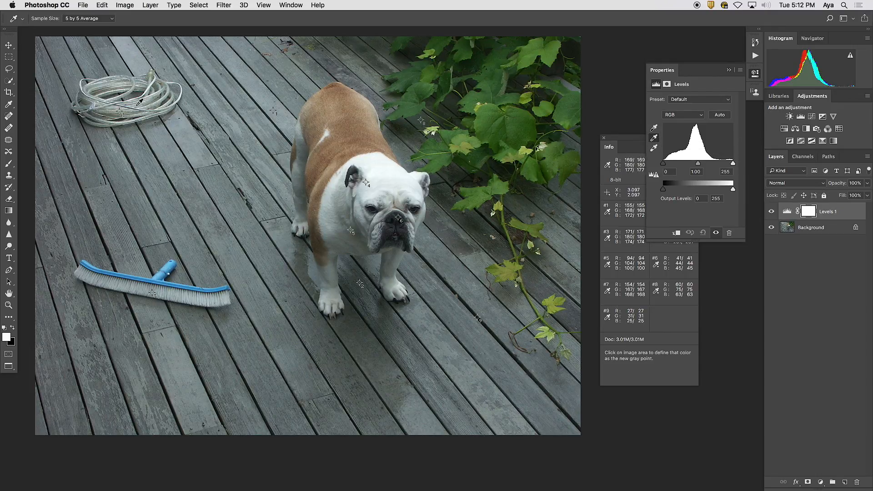
click(274, 110)
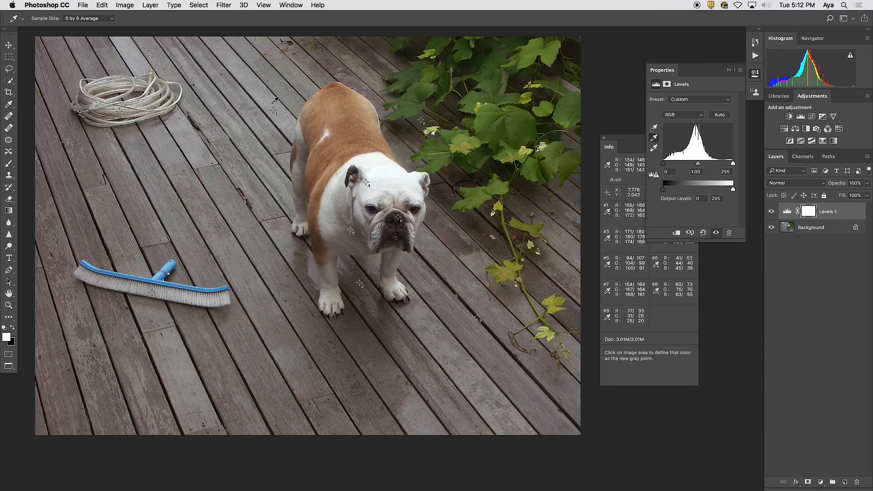
key(super+z)
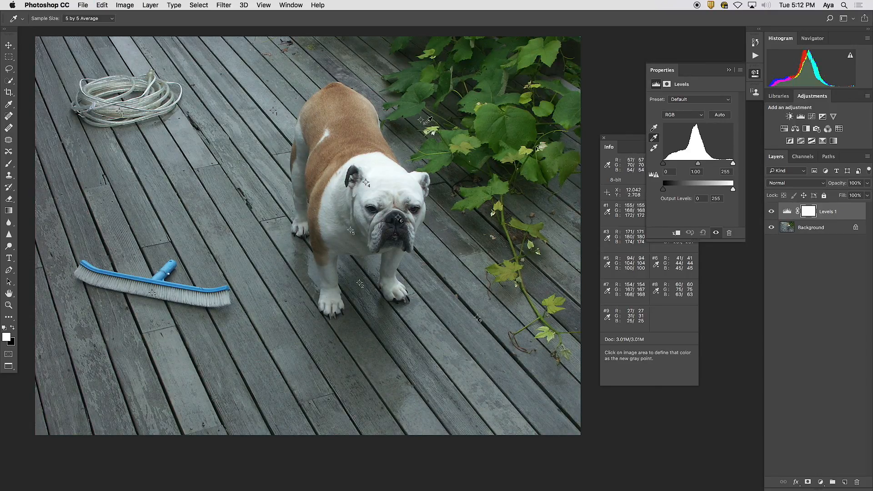
click(422, 119)
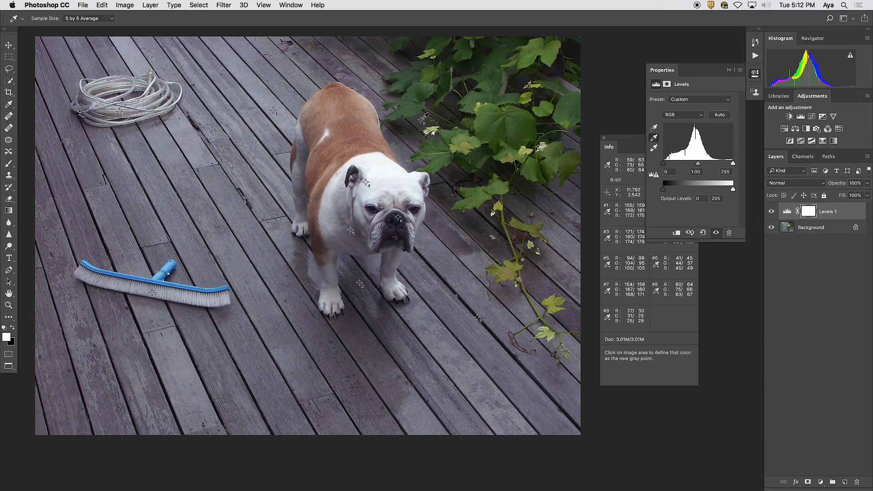
key(super+z)
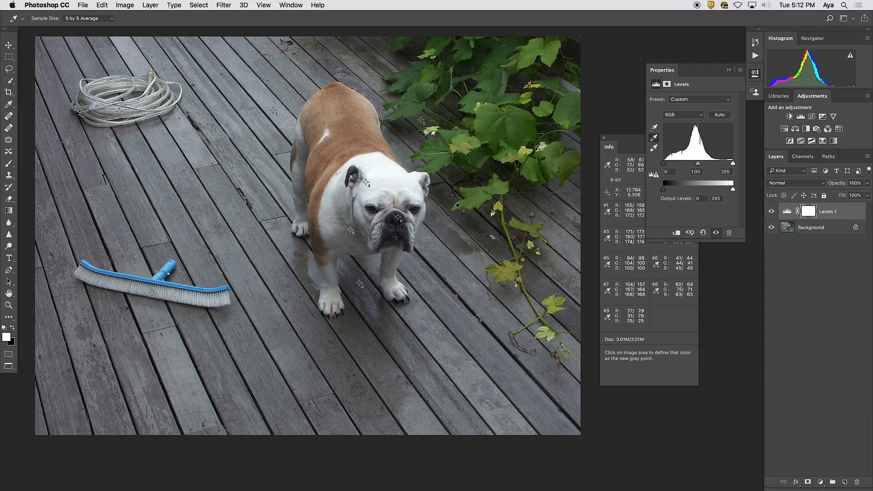
click(359, 283)
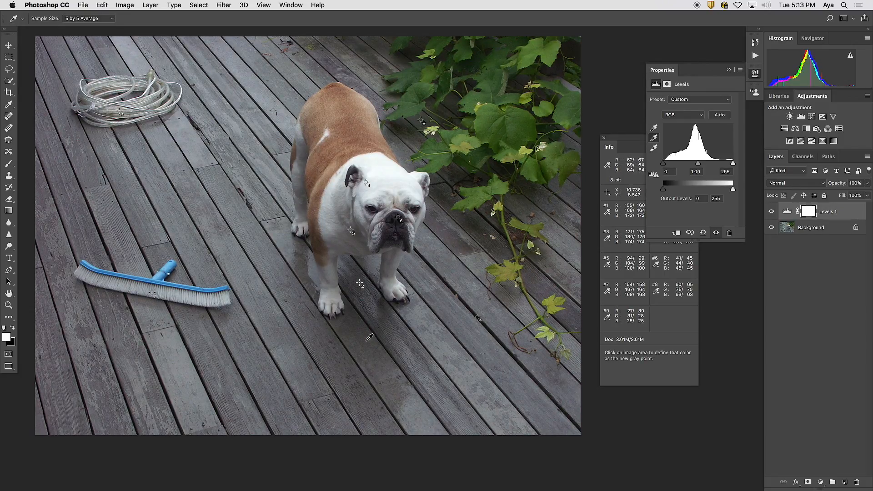
key(super+z)
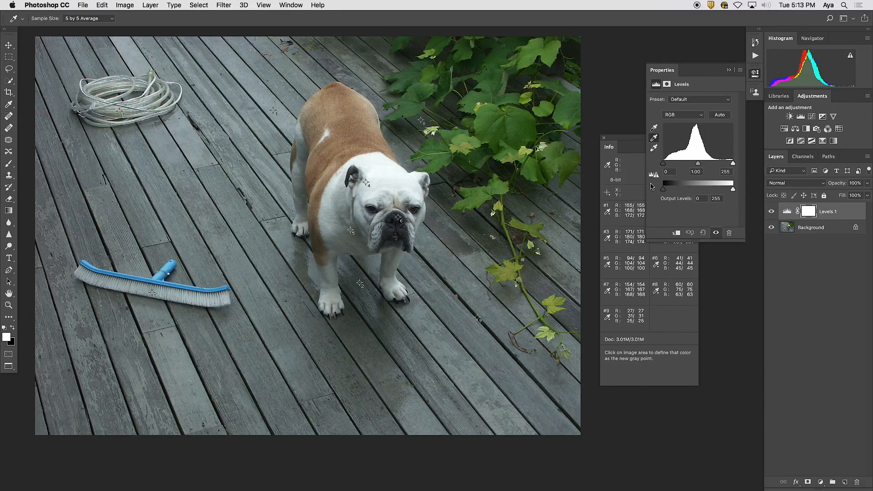
Activate the Levels black point eyedropper and preview the shadow clipping while raising the input black level to 28.
click(655, 128)
alt+click(663, 164)
drag(665, 168, 671, 164)
drag(659, 163, 669, 162)
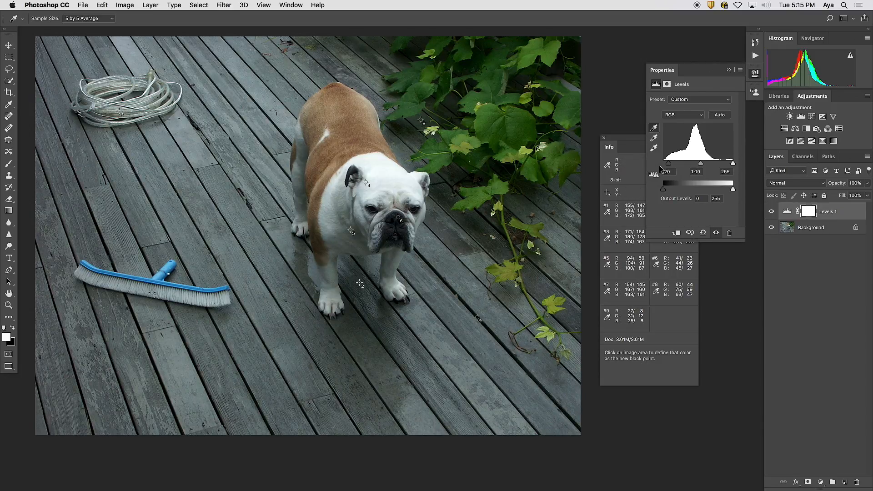
drag(668, 165, 671, 163)
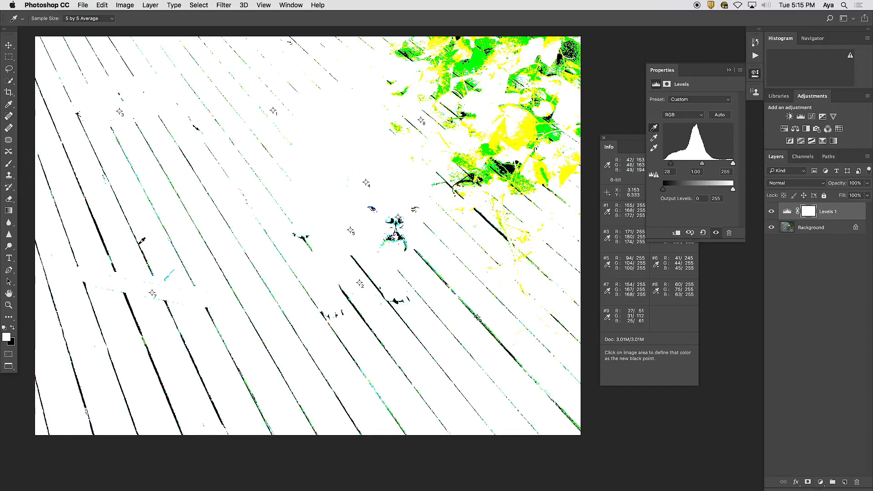
With the clipping preview shown, sample a fully black spot in the deck gap above the brush as the Levels black point.
key(super+plus)
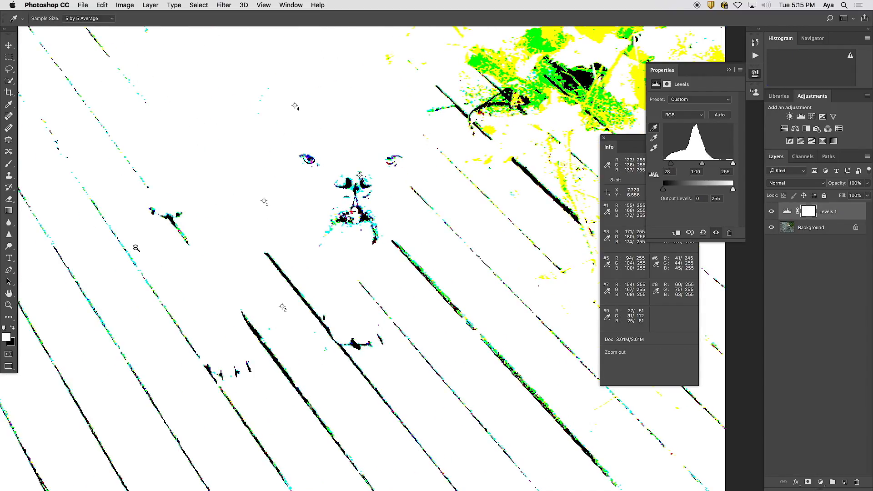
key(super+plus)
key(super+plus)
key(super+plus)
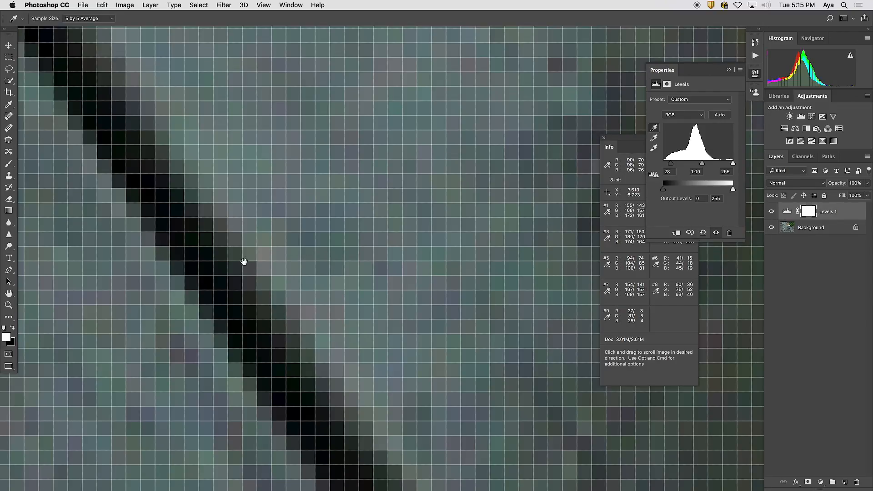
drag(244, 260, 499, 236)
key(super+minus)
key(super+minus)
key(super+minus)
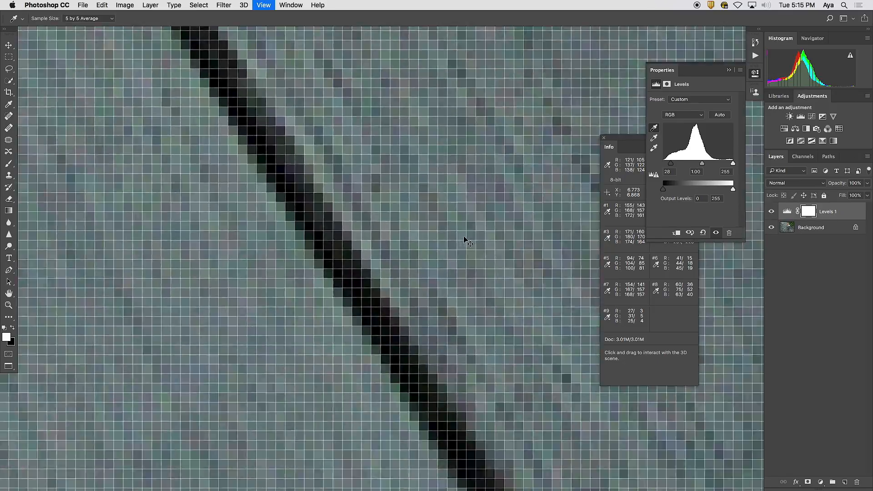
key(super+minus)
key(super+minus)
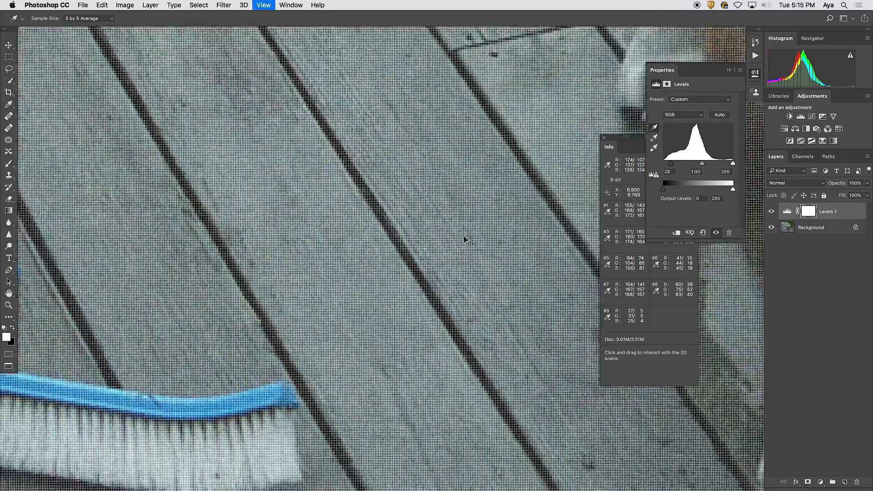
alt+click(677, 188)
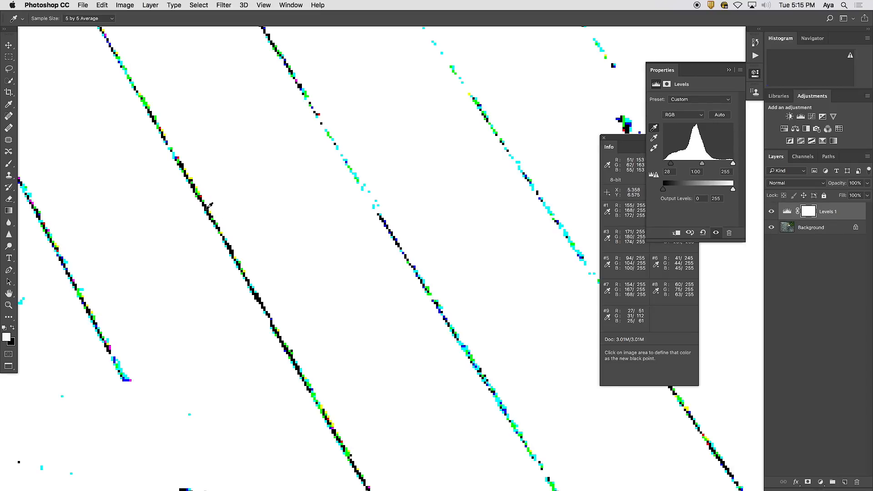
click(233, 251)
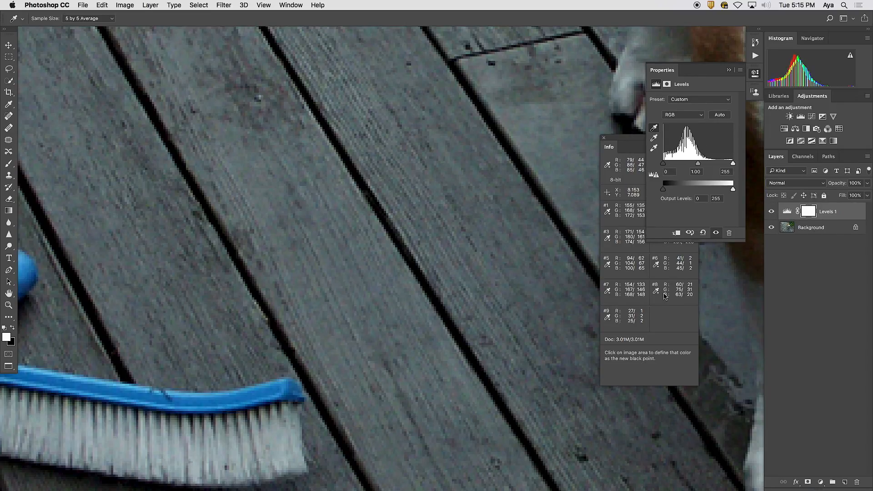
Preview highlight clipping down to input white level 243 and sample the dog's bright forehead as the Levels white point.
key(super+minus)
key(super+minus)
key(super+minus)
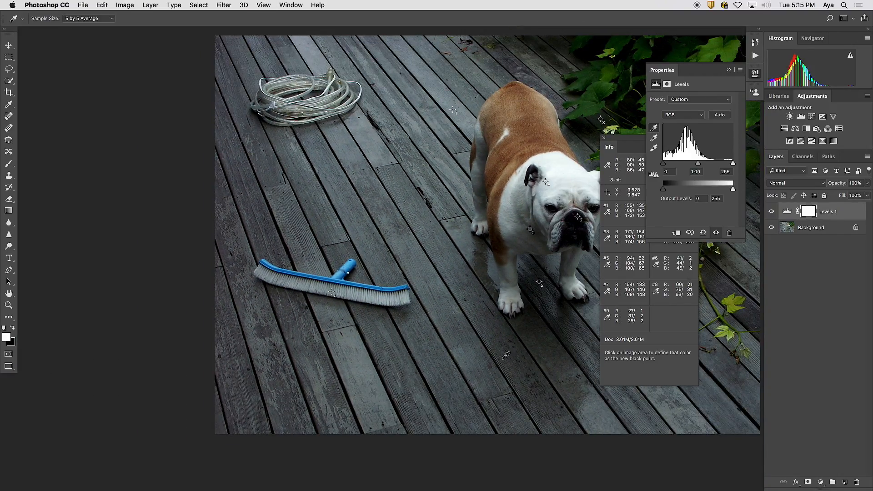
click(654, 151)
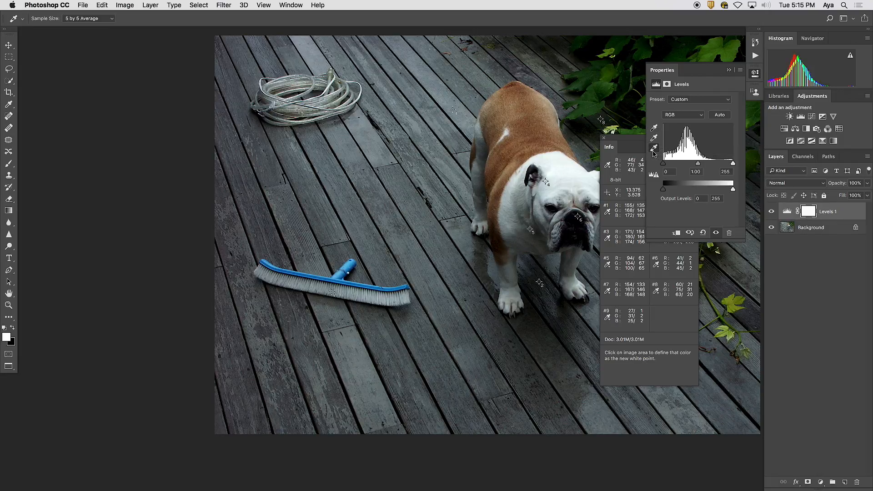
alt+click(732, 164)
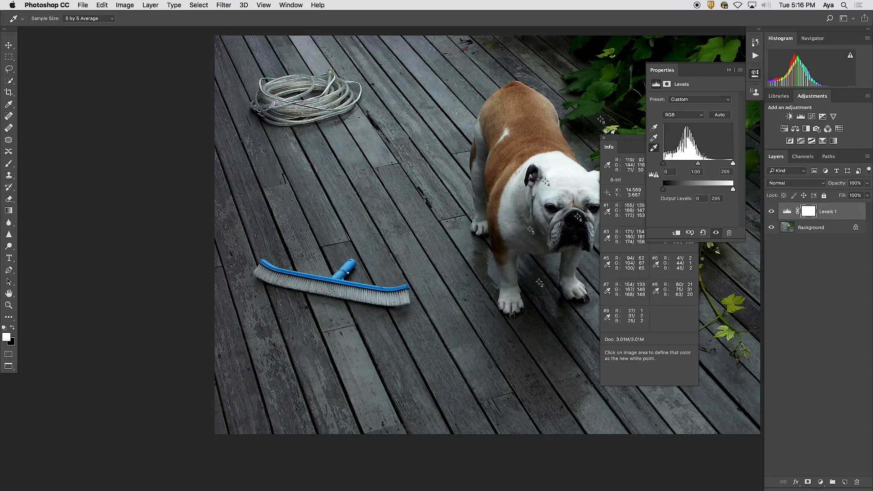
alt+click(733, 164)
drag(733, 163, 745, 162)
drag(522, 224, 351, 226)
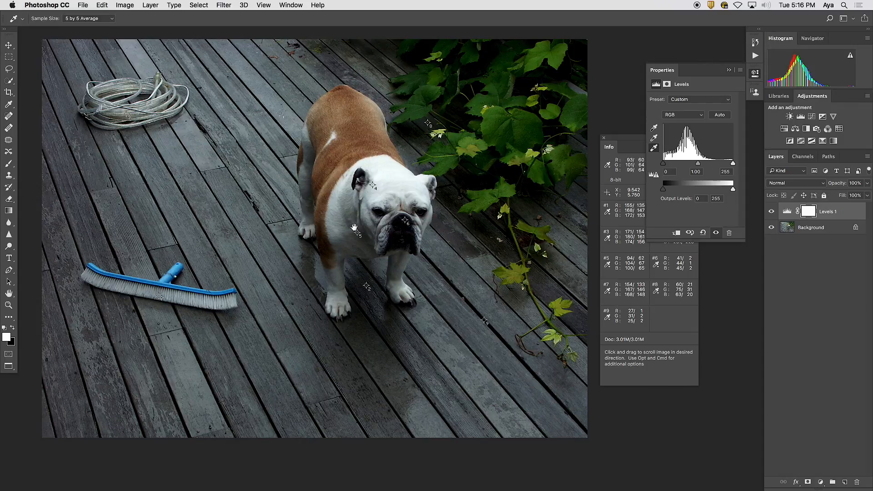
key(alt)
drag(735, 165, 731, 166)
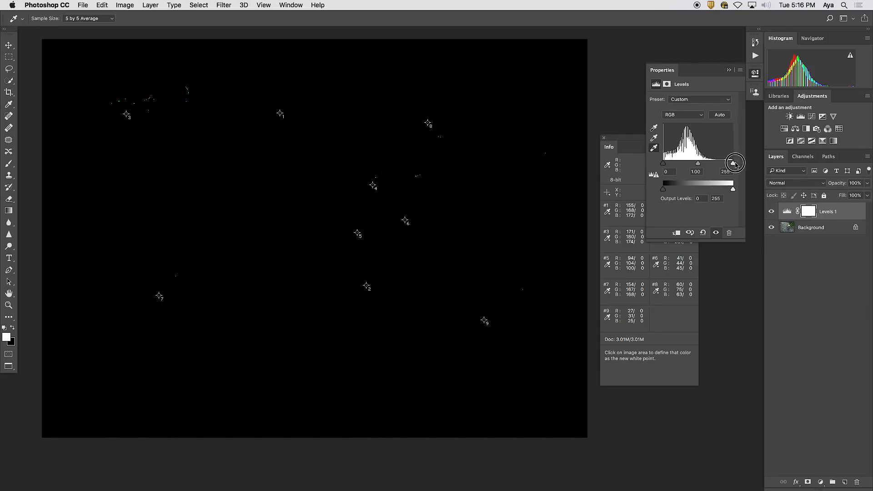
mouse_move(731, 166)
mouse_down()
mouse_move(715, 167)
mouse_move(729, 160)
mouse_up()
key(alt)
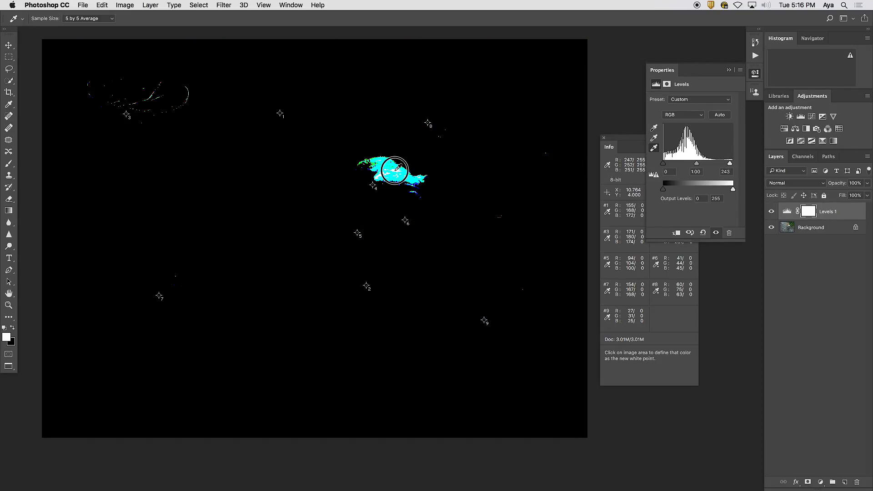
click(395, 170)
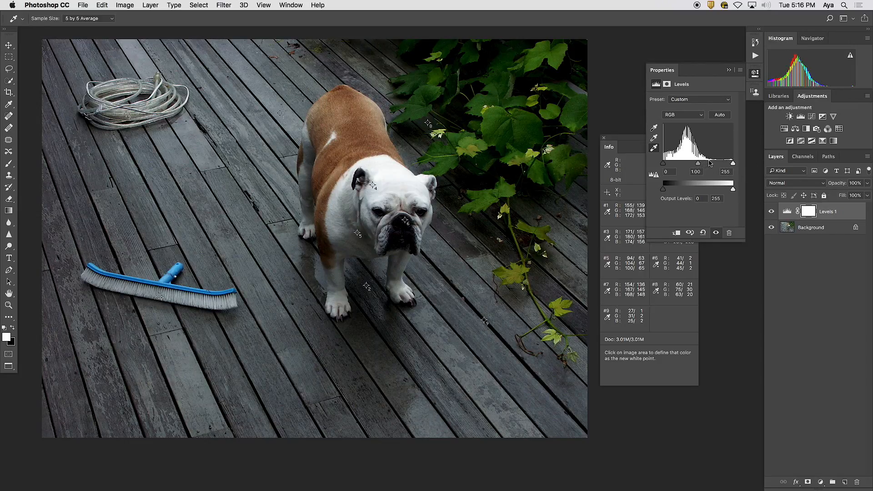
Set the Levels midtone input to 1.58 and compare the photo with and without the Levels 1 adjustment.
drag(699, 164, 686, 165)
click(771, 212)
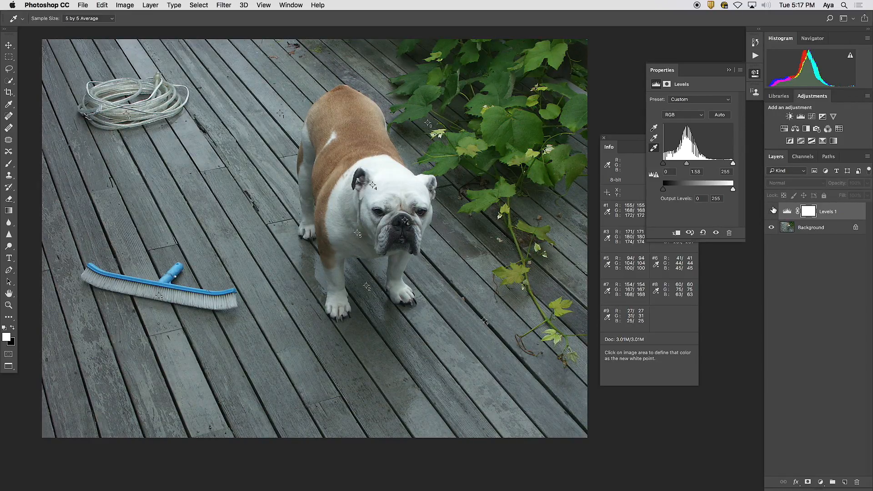
click(772, 211)
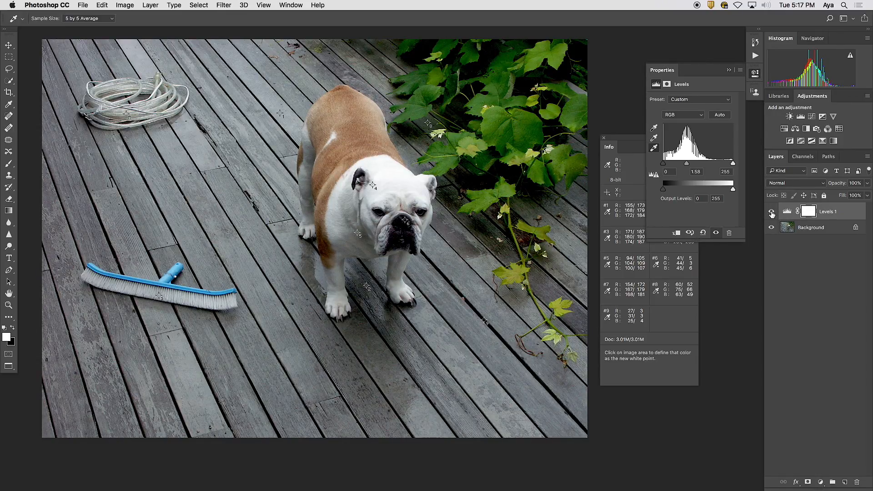
click(772, 212)
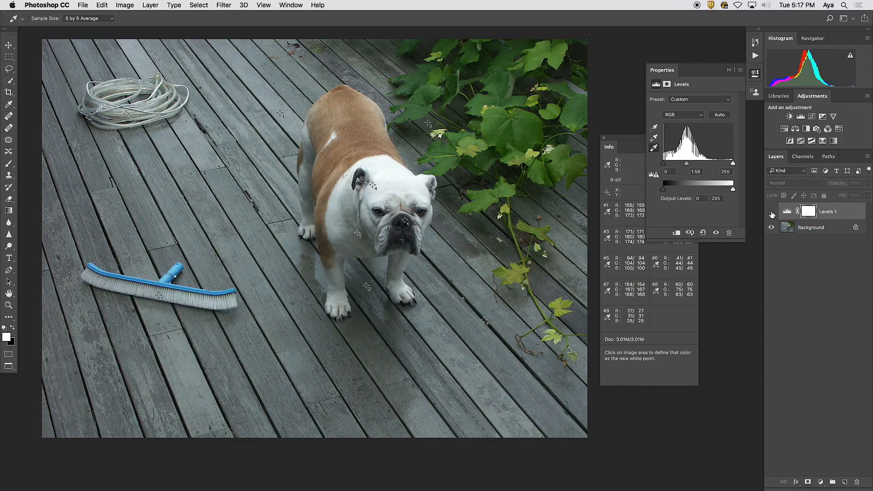
click(772, 211)
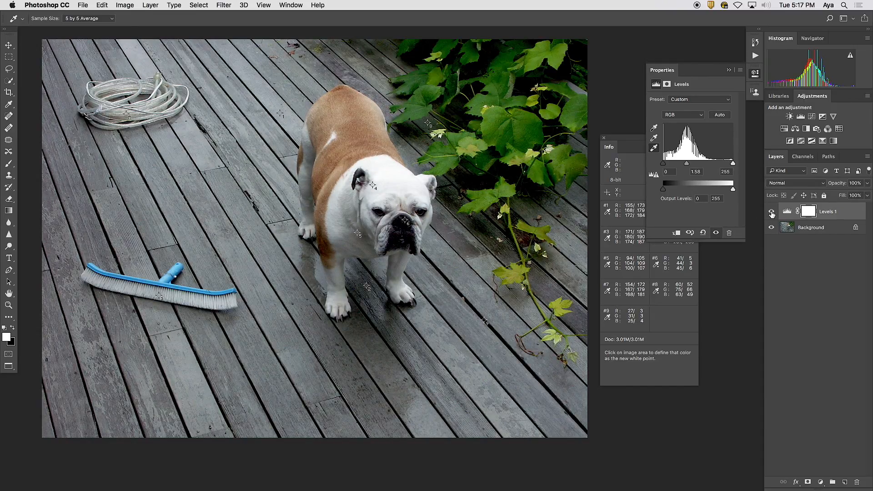
click(772, 212)
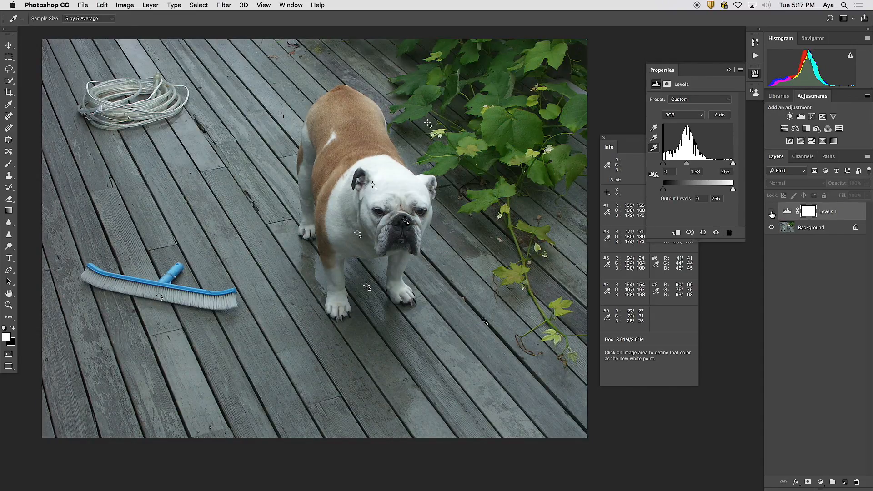
click(772, 212)
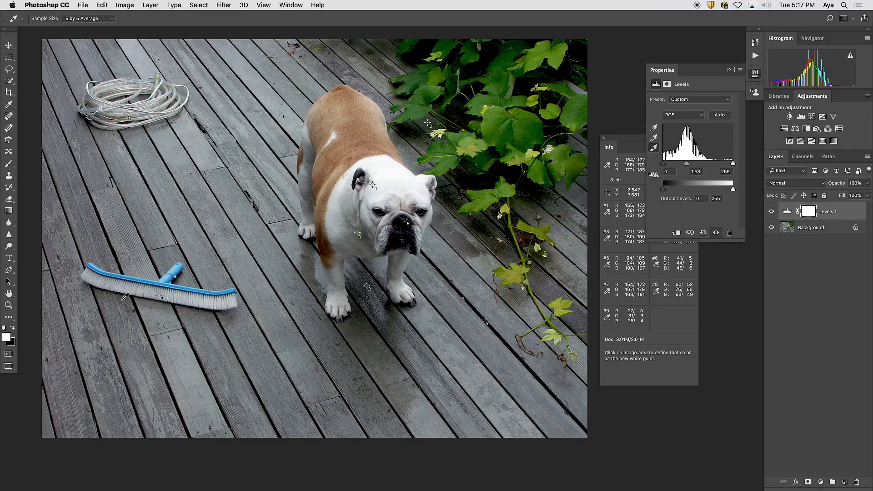
click(771, 213)
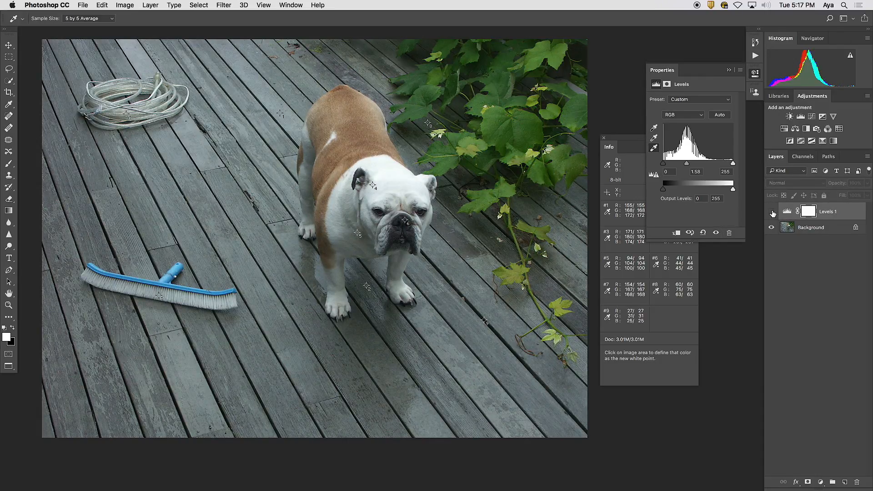
click(773, 213)
click(773, 213)
click(772, 212)
click(772, 213)
click(772, 212)
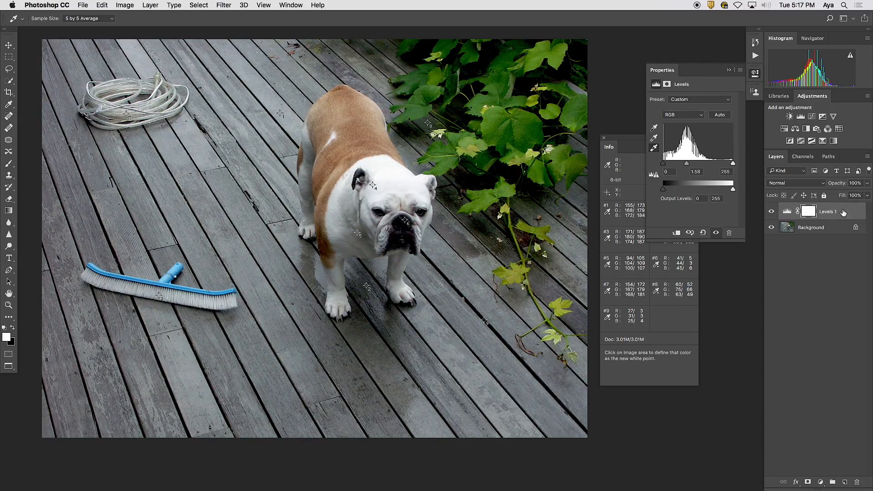
Delete the Levels 1 layer and add a fresh Levels adjustment layer above the Background.
click(771, 212)
drag(855, 216, 858, 485)
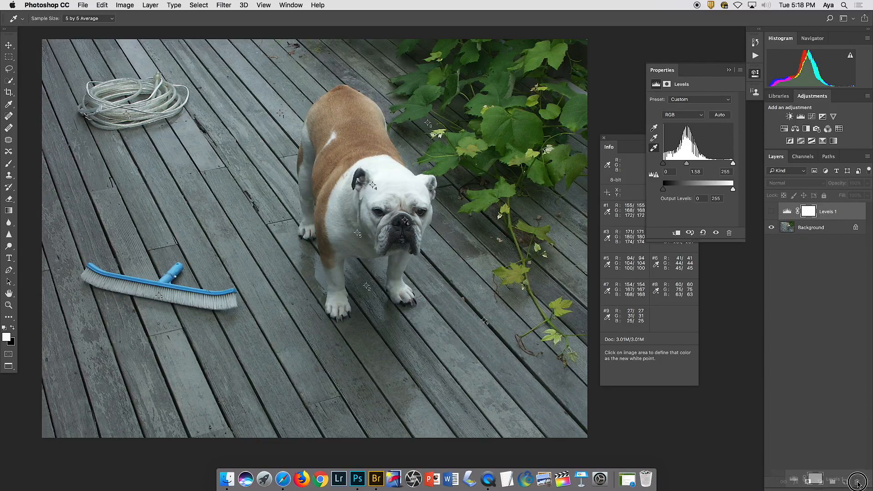
click(802, 118)
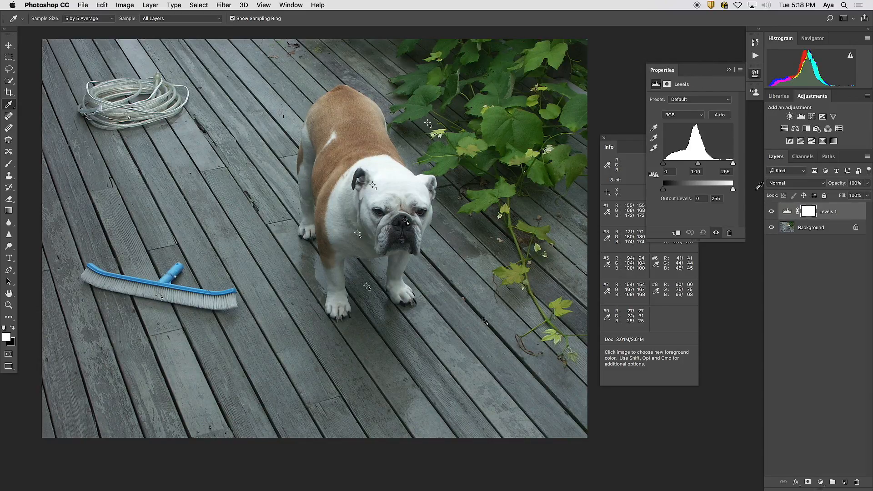
Preview shadow clipping up to input black level 13 and sample the dog's dark muzzle near color sampler 6 as the black point.
click(656, 128)
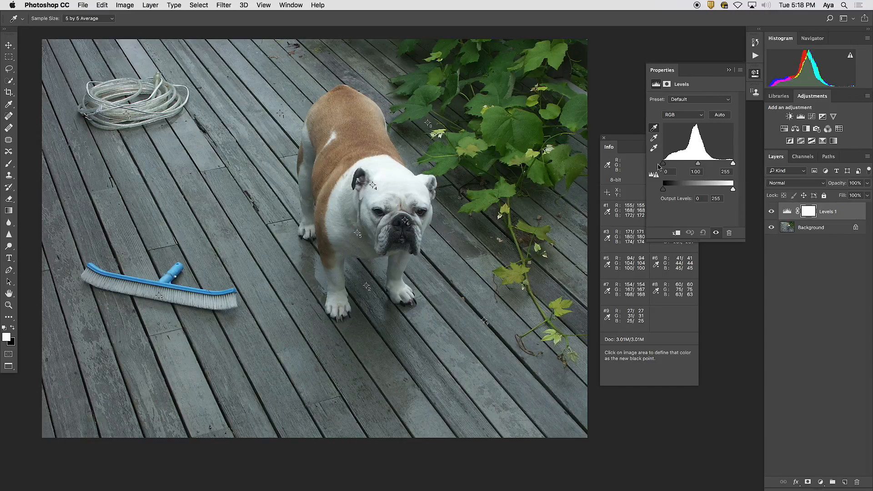
drag(664, 166, 668, 164)
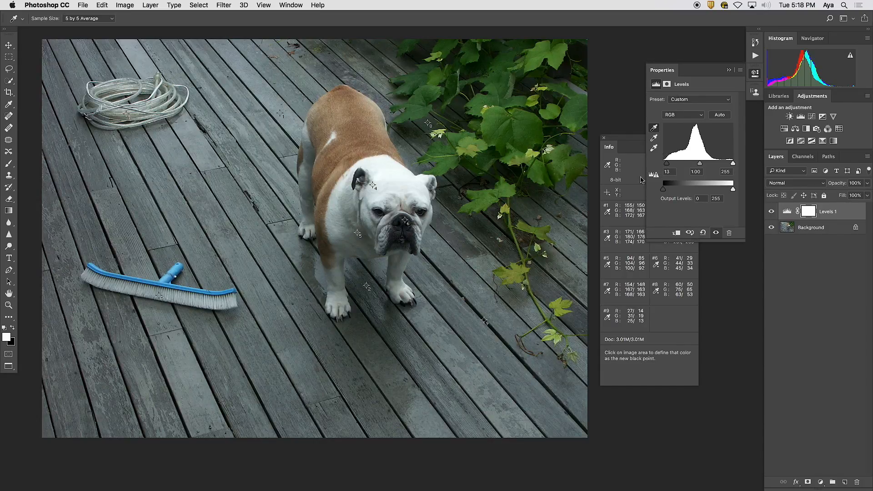
key(alt)
alt+click(398, 225)
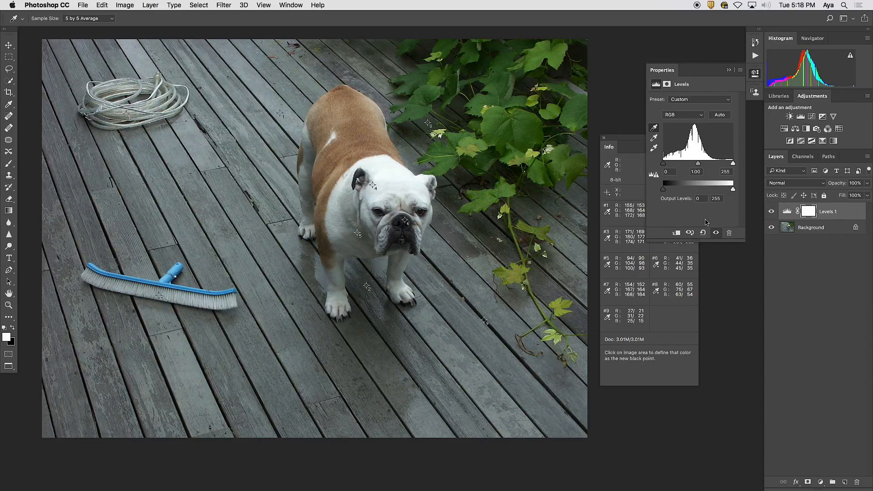
key(alt)
Preview highlight clipping down to input white level 250 and sample the dog's white forehead above color sampler 4 as the white point.
click(654, 148)
alt+click(733, 165)
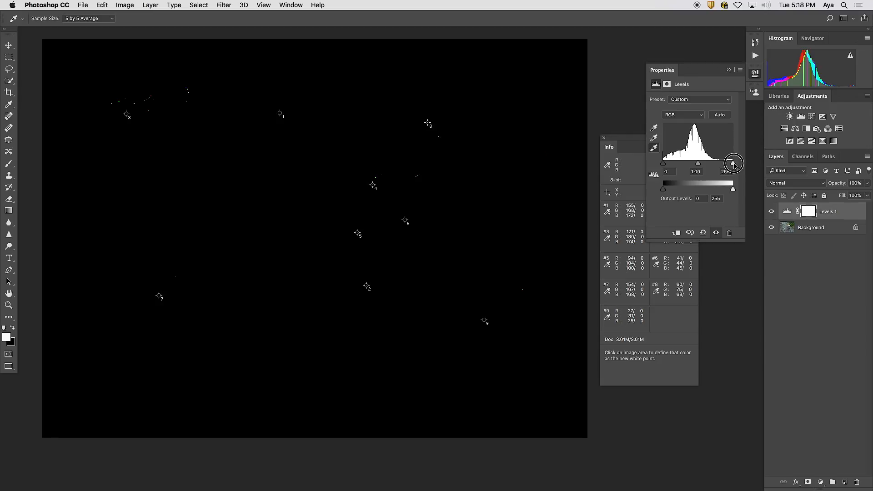
mouse_move(733, 165)
mouse_down()
mouse_move(715, 165)
mouse_move(744, 161)
mouse_move(731, 166)
mouse_up()
key(alt)
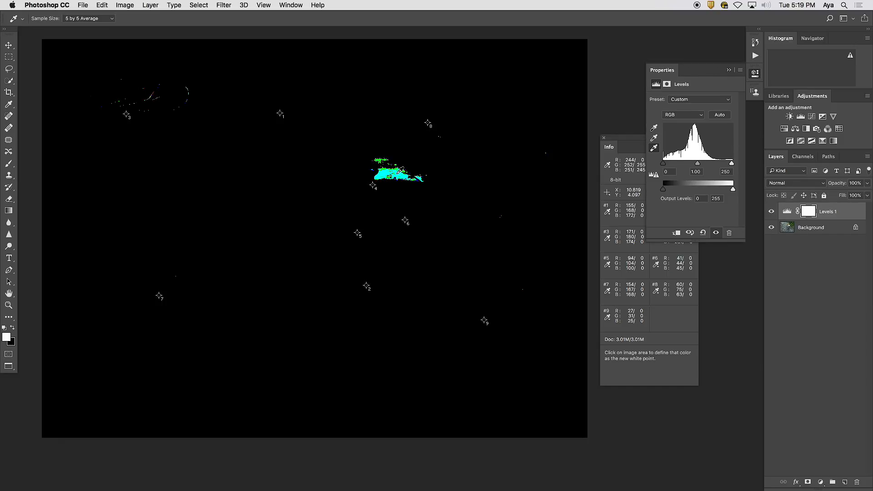
alt+click(399, 173)
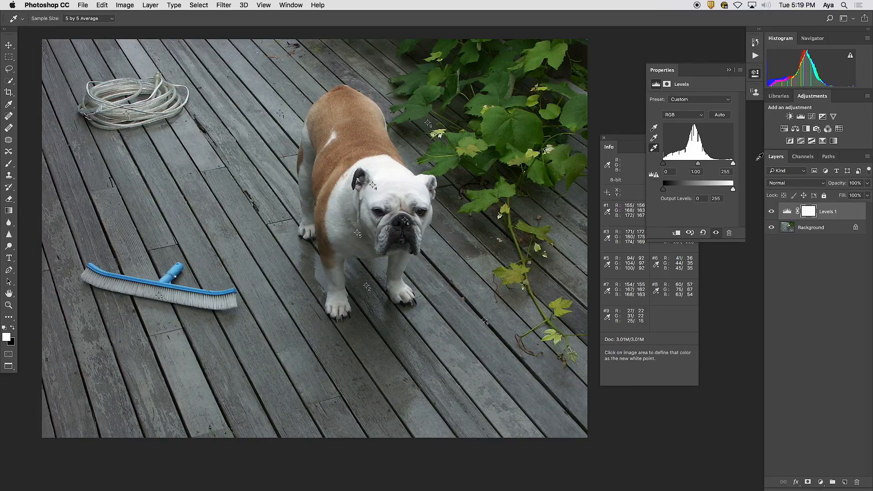
alt+click(538, 161)
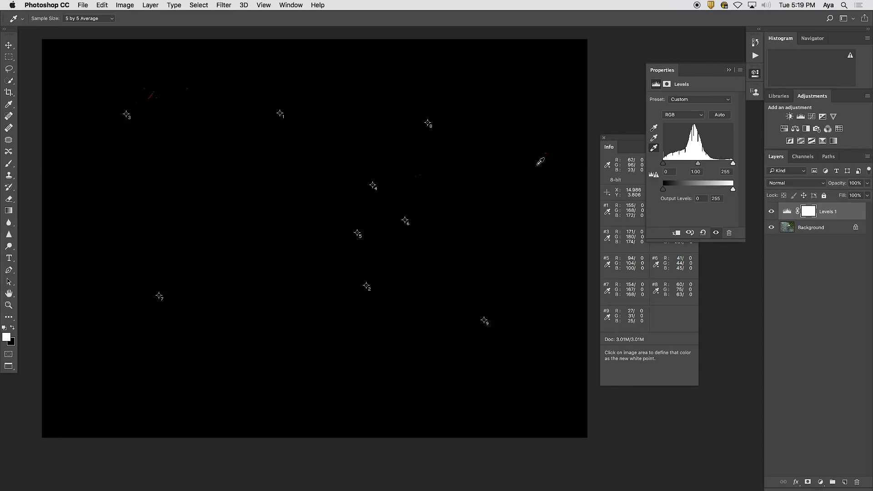
drag(396, 174, 400, 169)
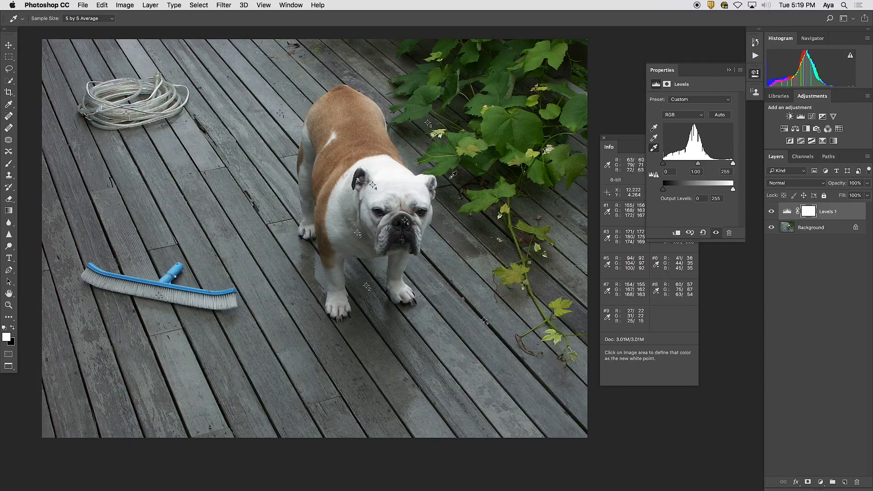
Compare the photo before and after the new Levels correction by toggling the adjustment layer's visibility.
click(771, 212)
click(772, 212)
click(772, 212)
click(772, 212)
click(772, 212)
click(772, 212)
click(772, 212)
click(771, 212)
Review the earlier Levels attempt in the enlarged document history, and return to the latest Modify Levels Layer state.
click(755, 42)
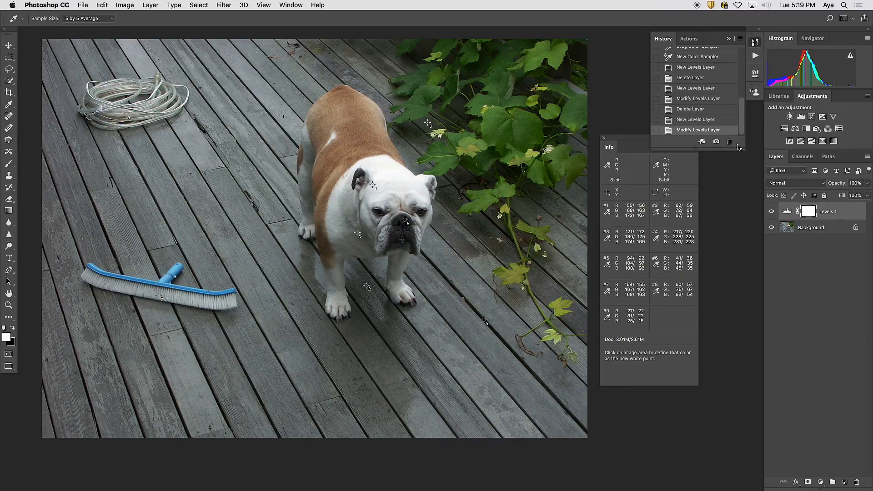
drag(740, 150, 750, 285)
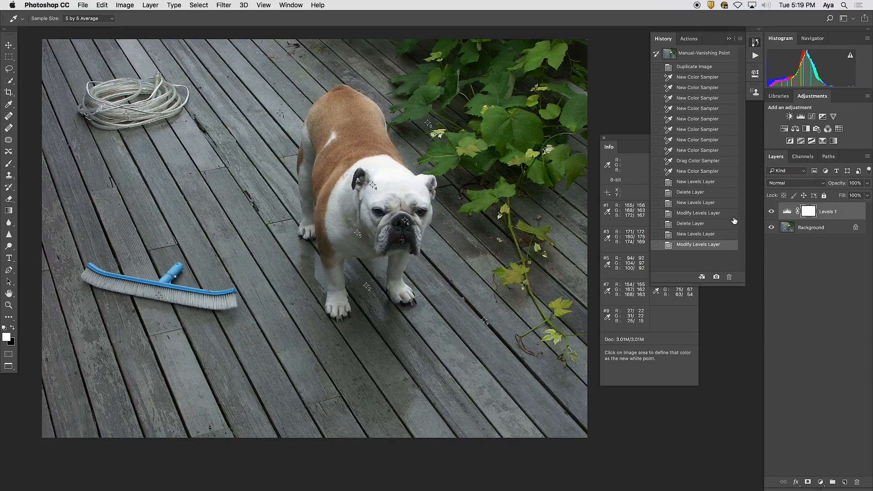
click(710, 214)
click(711, 204)
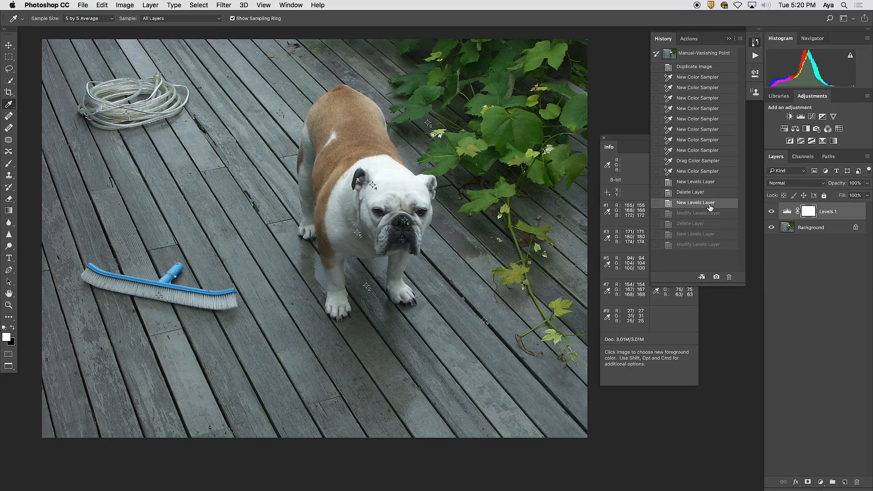
click(710, 194)
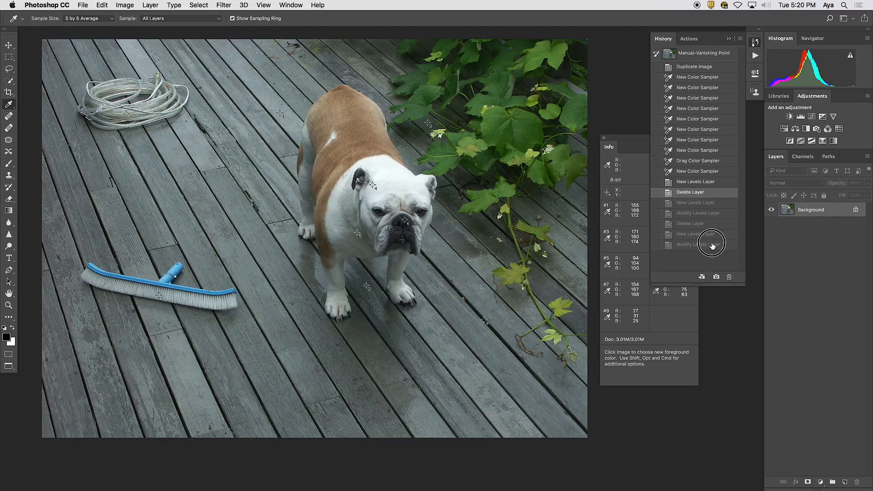
click(711, 245)
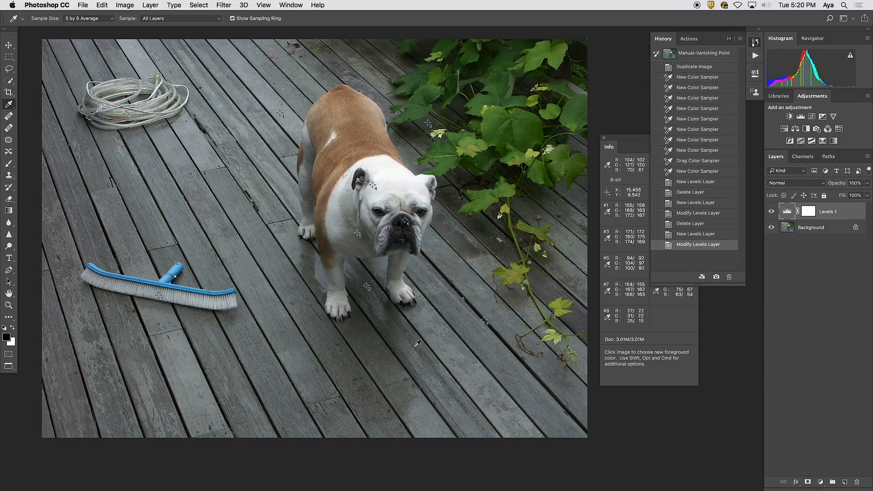
Toggle Levels 1 repeatedly to examine the deck and dog colors with and without the final correction.
click(771, 211)
click(773, 212)
click(772, 212)
click(772, 212)
click(772, 212)
click(772, 212)
Inspect the Levels target shadow color, cancel the color picker, and reposition the Info panel so its sampler readouts are uncovered.
drag(636, 140, 538, 119)
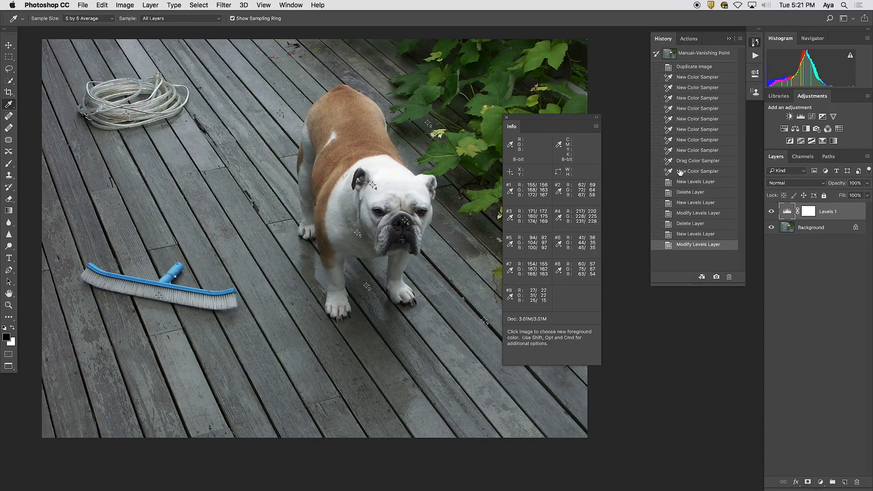
drag(563, 117, 625, 169)
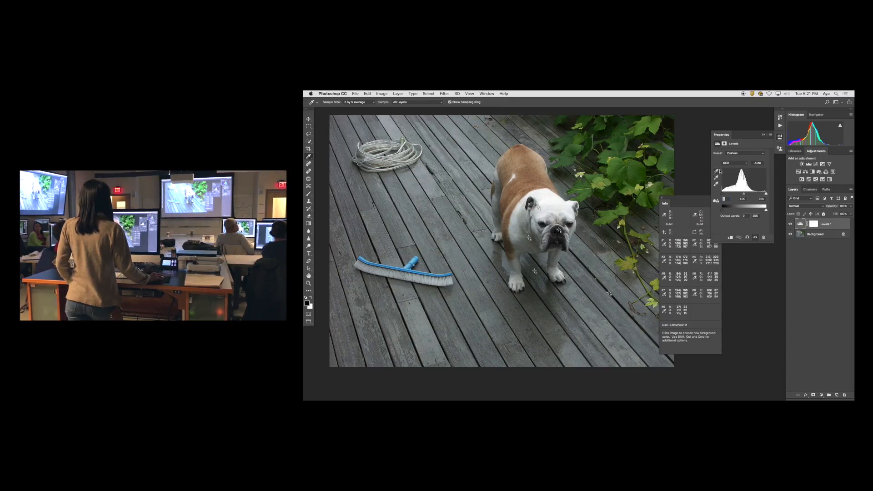
double_click(716, 171)
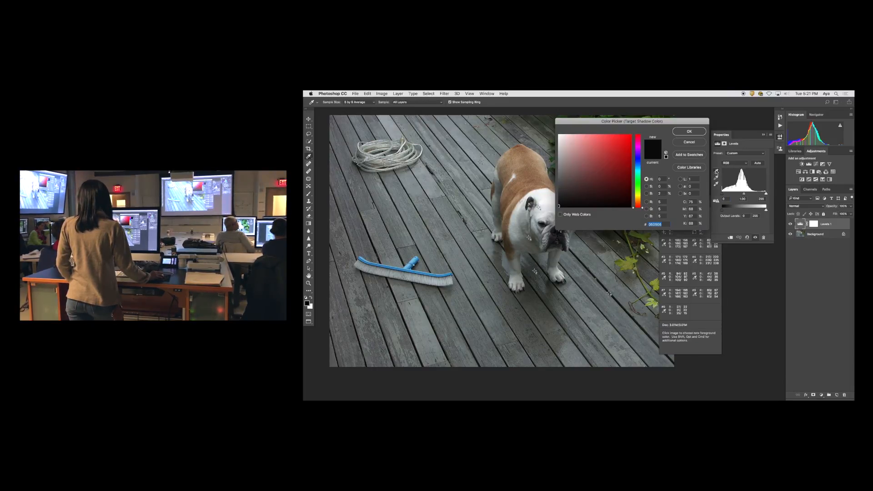
drag(646, 121, 614, 113)
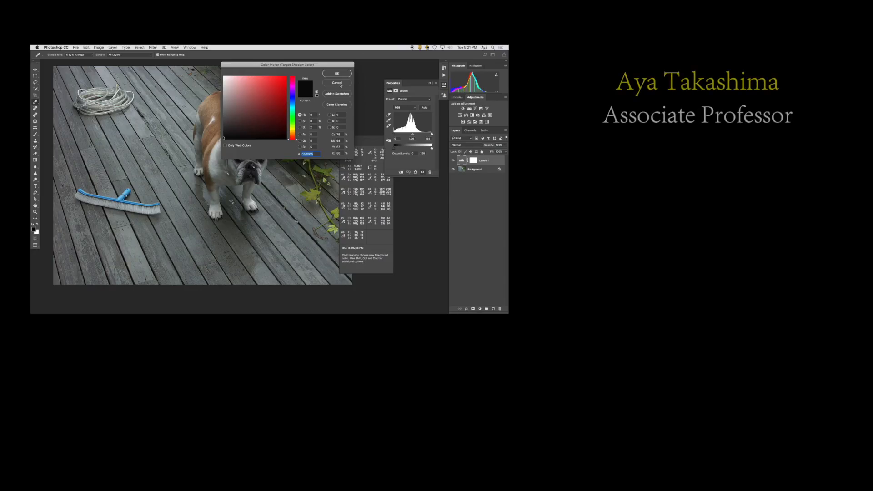
click(658, 135)
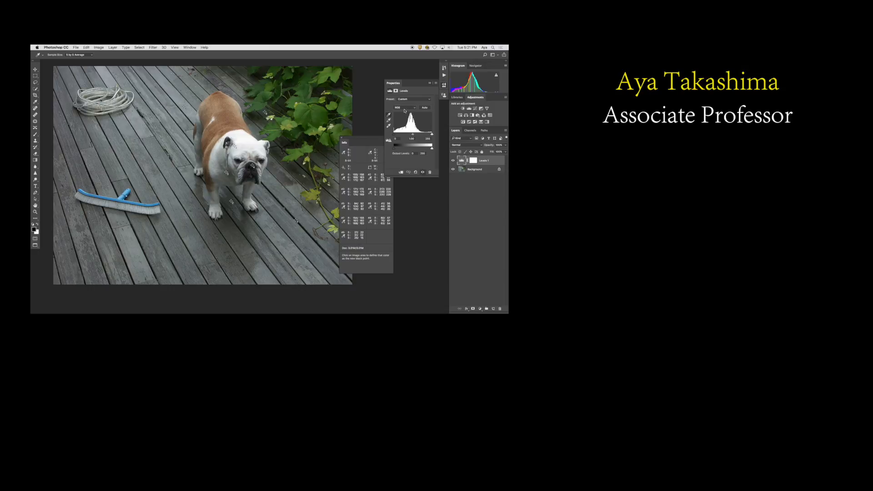
drag(367, 138, 380, 149)
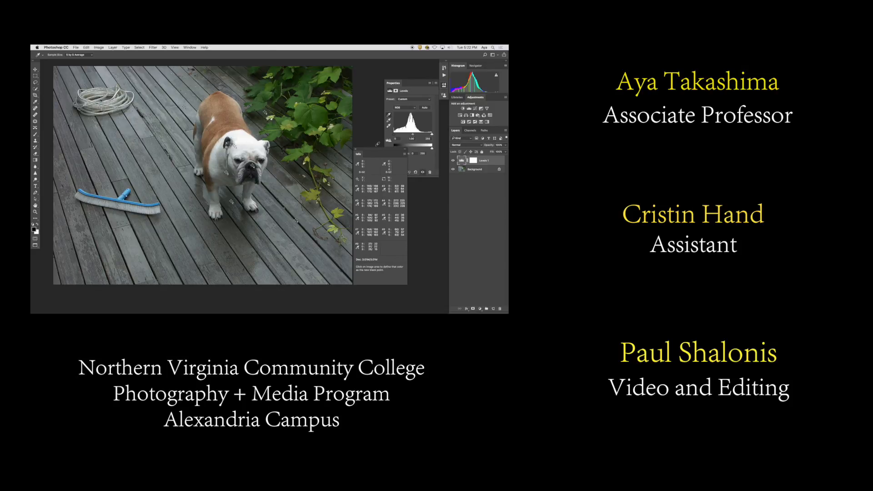
drag(371, 152, 372, 149)
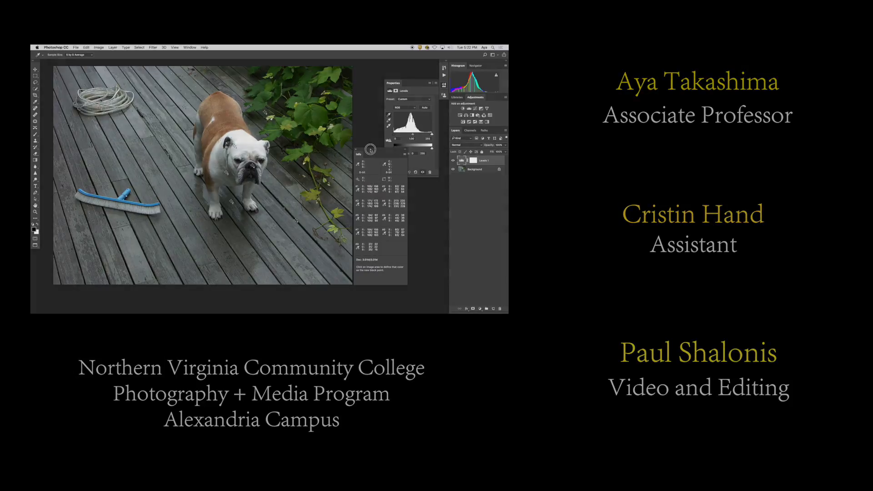